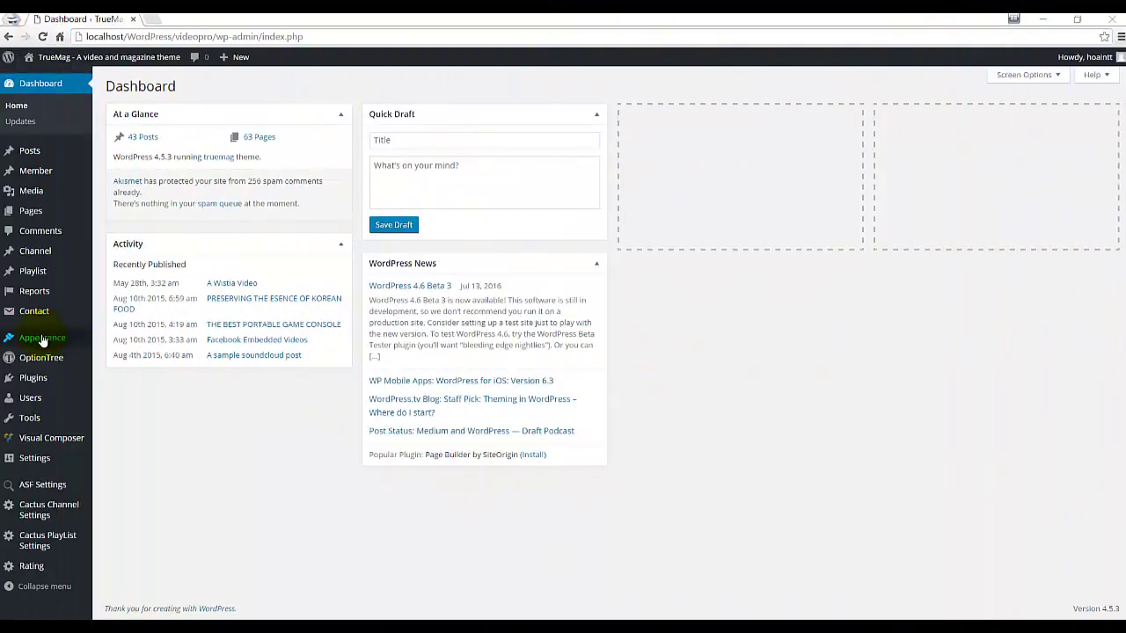
Activate the Twenty Fifteen theme in place of truemag.
mouse_move(43, 337)
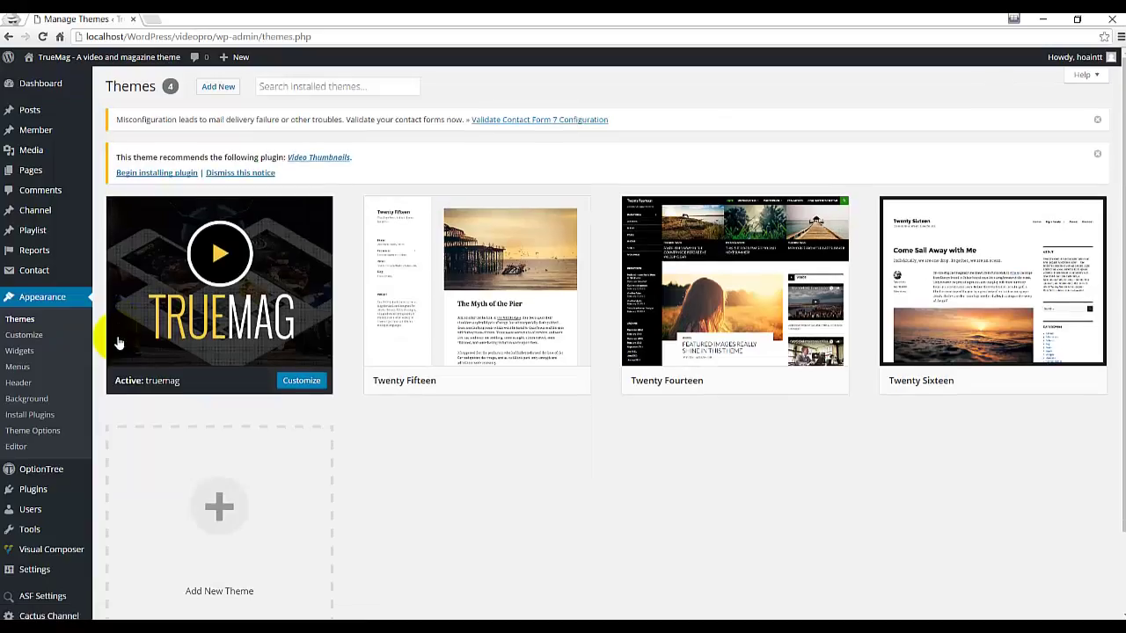
left_click(504, 382)
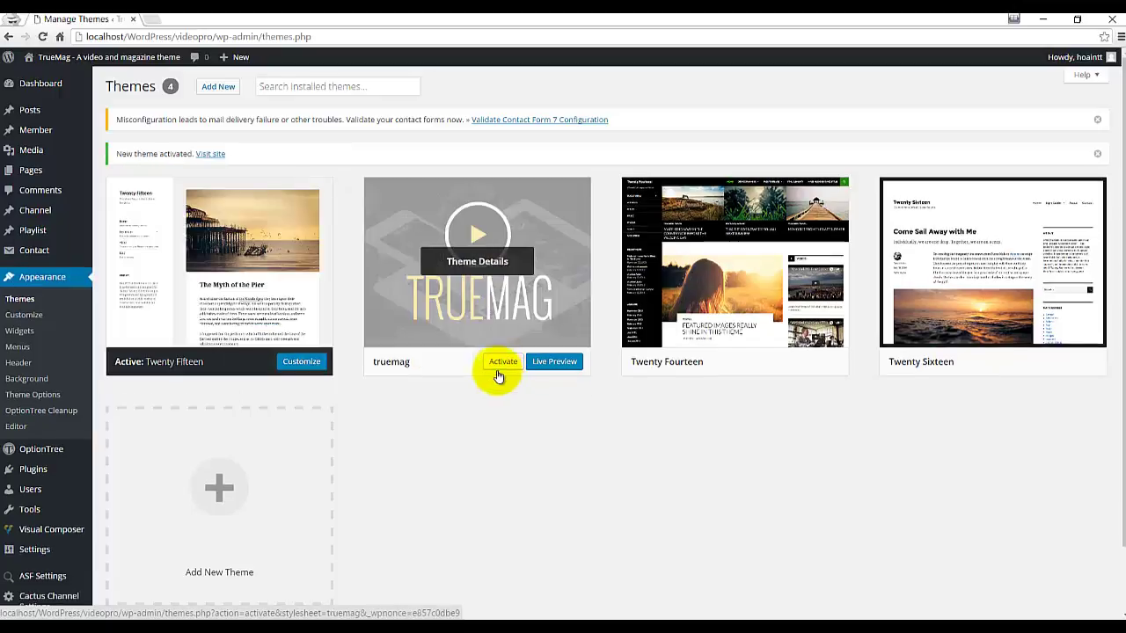
Bulk deactivate all active plugins except Akismet, Contact Form 7 and WPBakery Visual Composer.
mouse_move(71, 471)
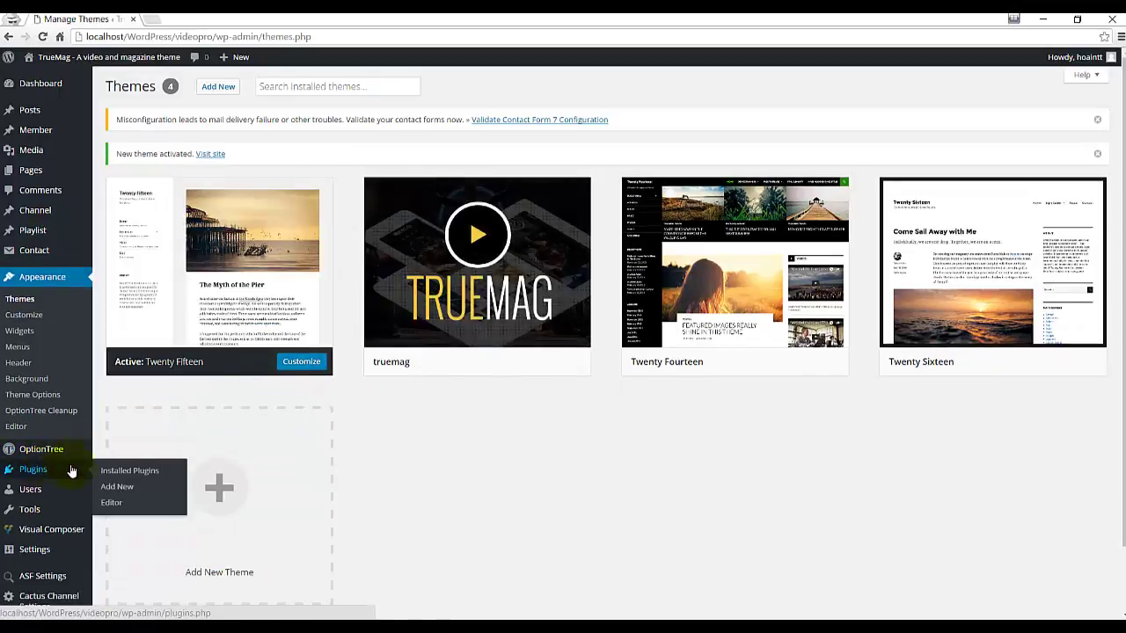
left_click(123, 473)
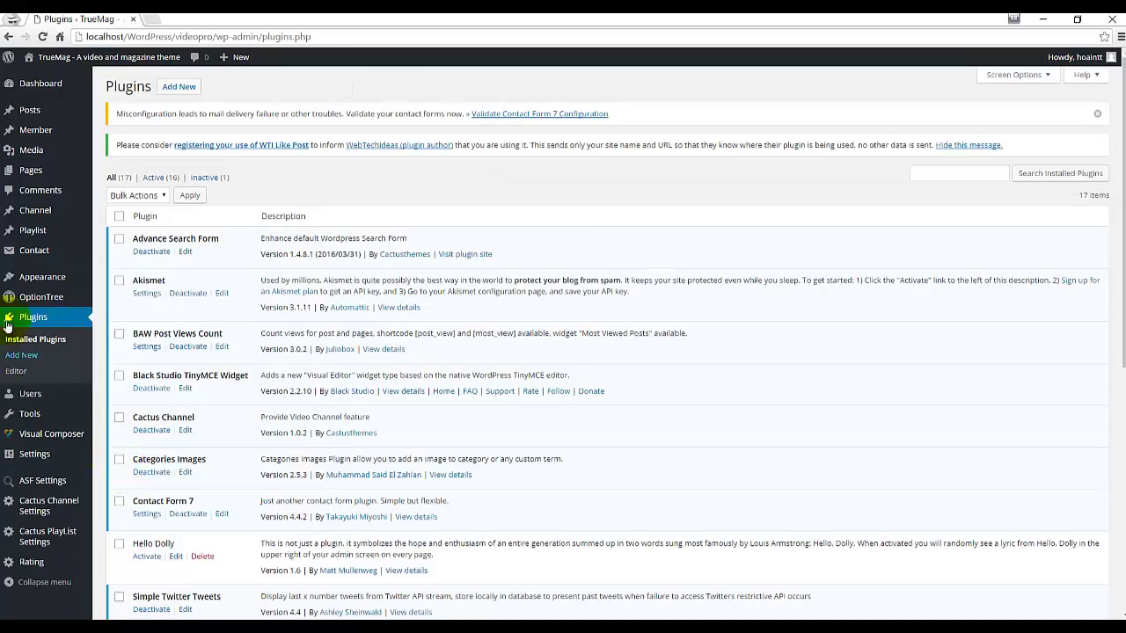
left_click(119, 239)
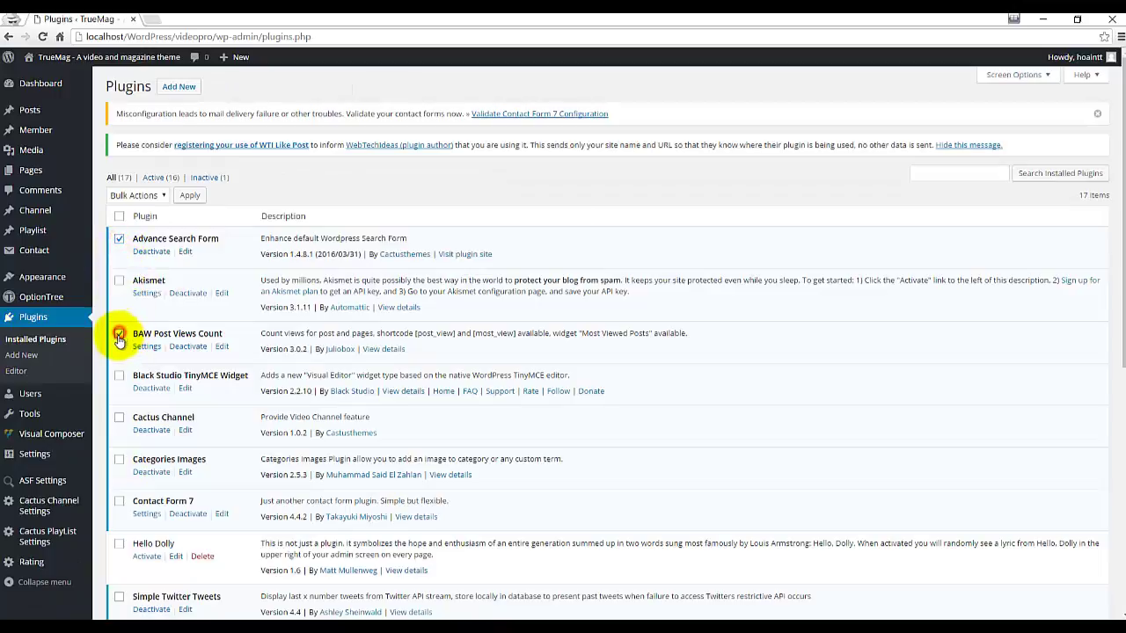
left_click(119, 376)
left_click(120, 418)
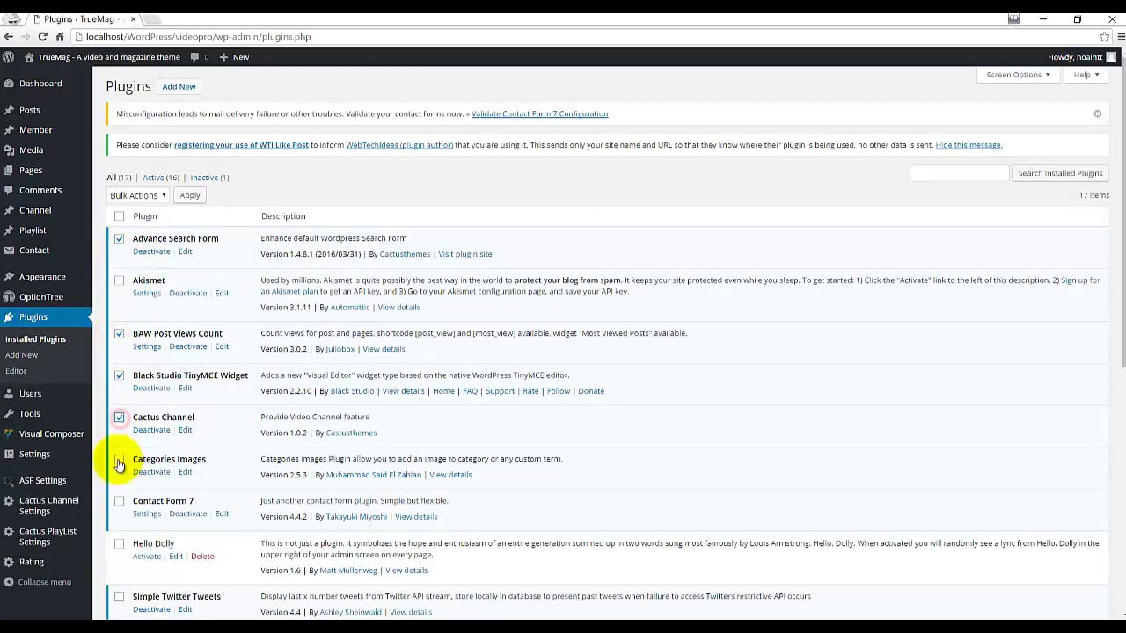
left_click(119, 464)
scroll(188, 470, "down", 2)
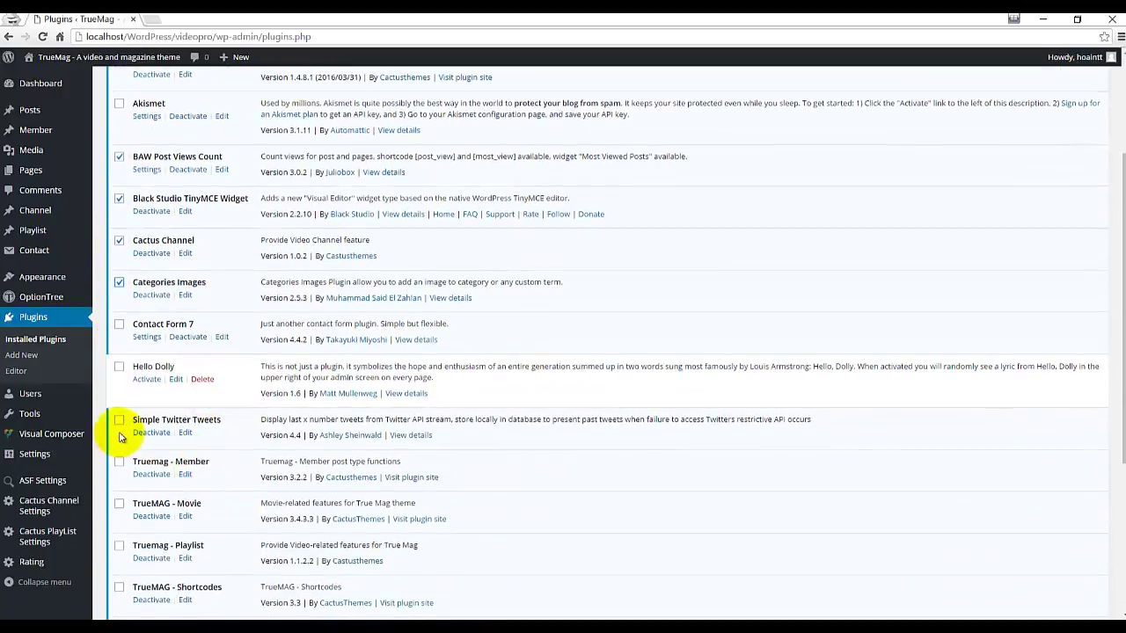
left_click(118, 422)
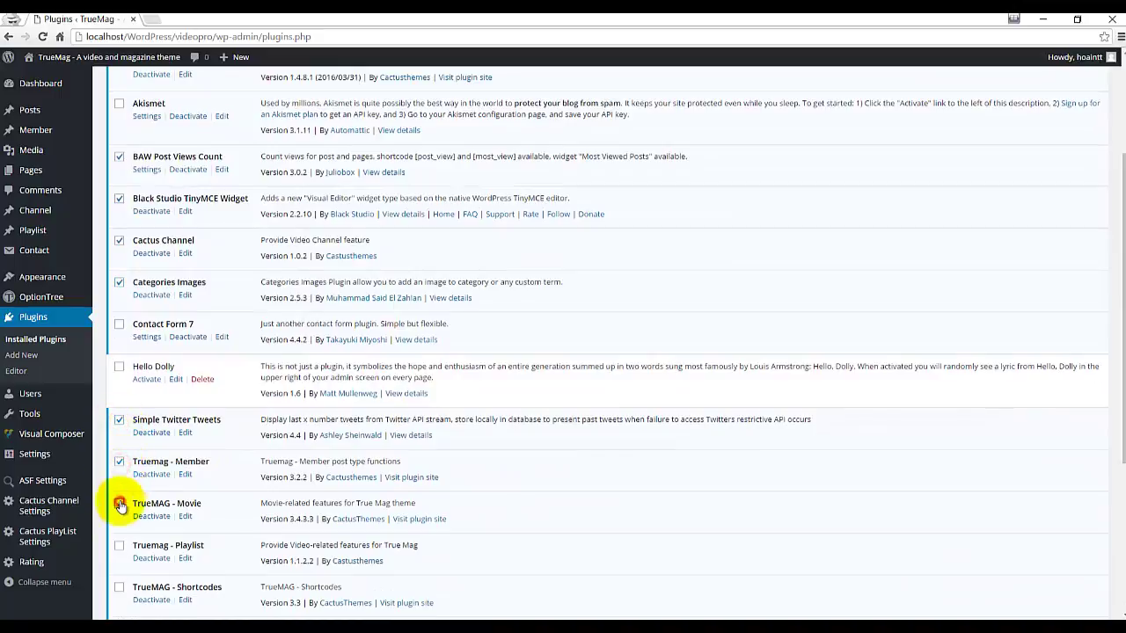
left_click(120, 505)
scroll(123, 440, "down", 2)
left_click(119, 370)
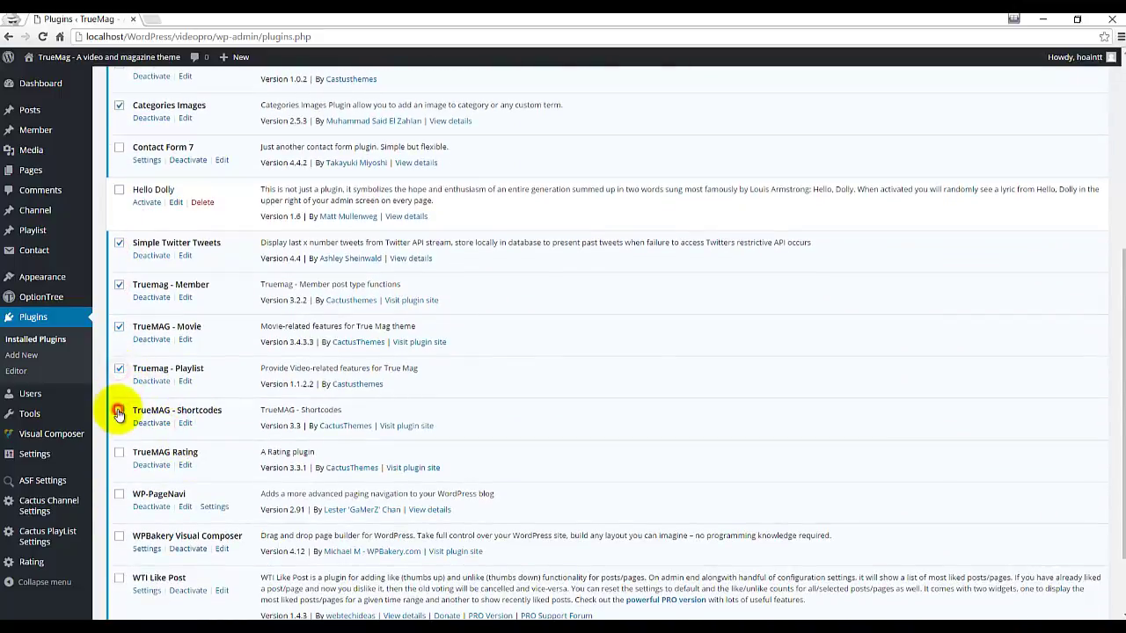
left_click(119, 410)
left_click(119, 452)
scroll(153, 420, "down", 2)
left_click(120, 401)
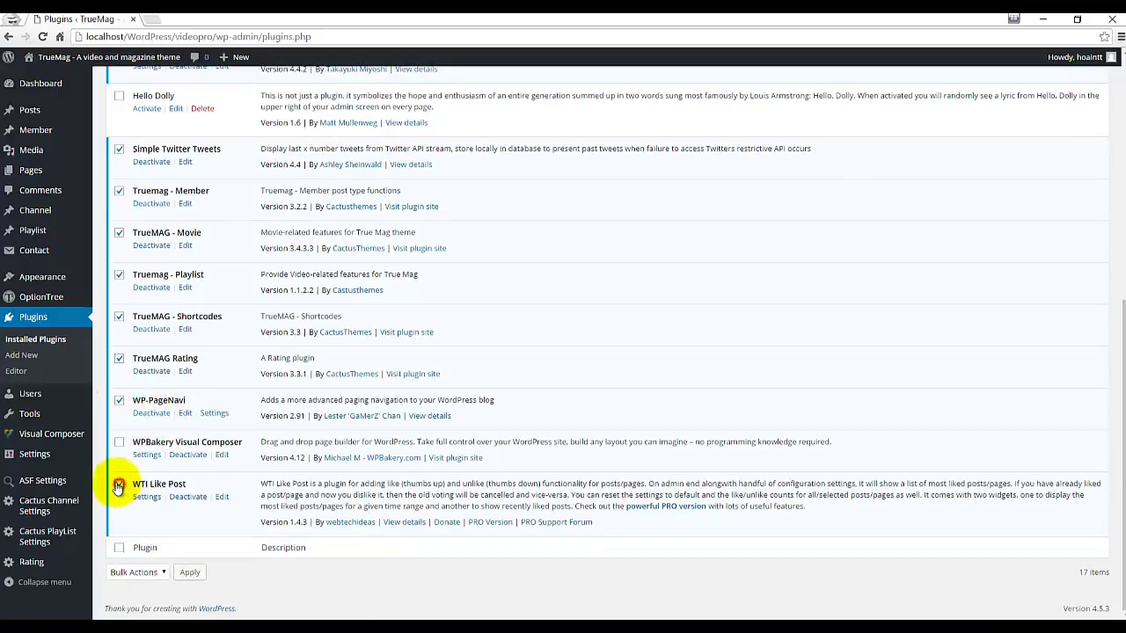
scroll(159, 448, "up", 5)
left_click(133, 196)
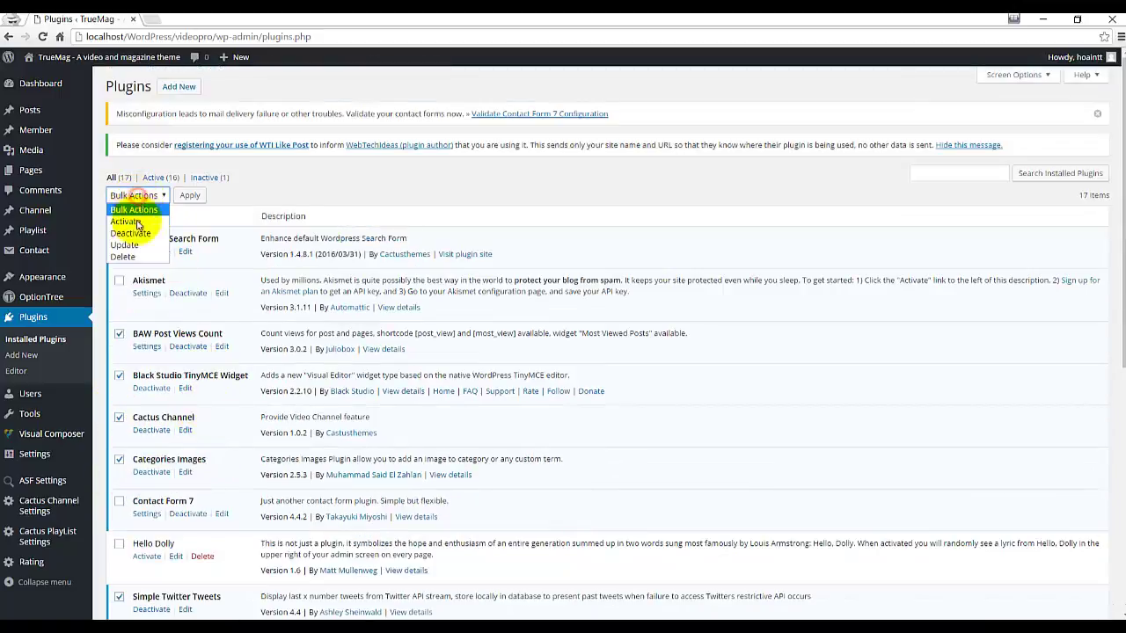
left_click(130, 234)
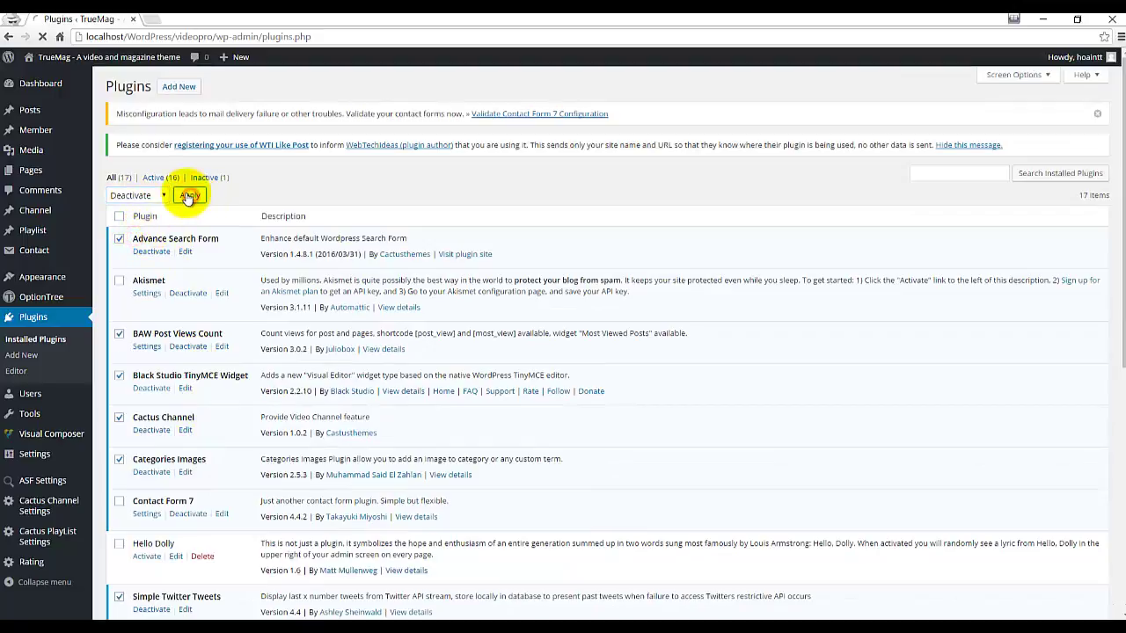
left_click_drag(222, 145, 115, 147)
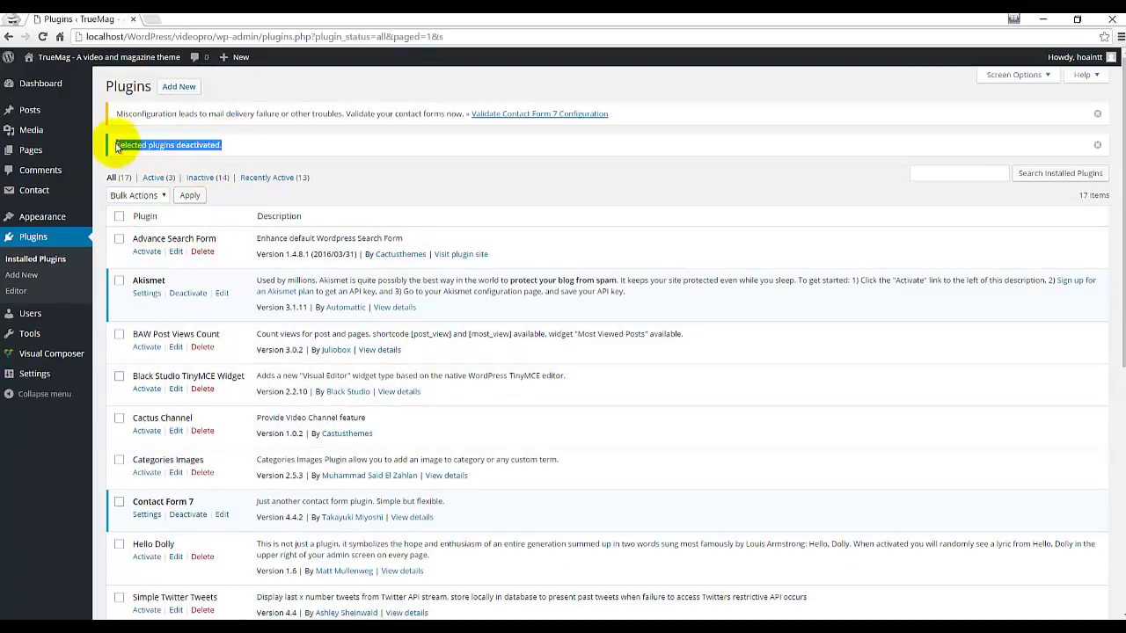
left_click(262, 145)
Bulk delete all inactive plugins except Hello Dolly, from Advance Search Form through WTI Like Post, confirming the removal of their files.
left_click(118, 238)
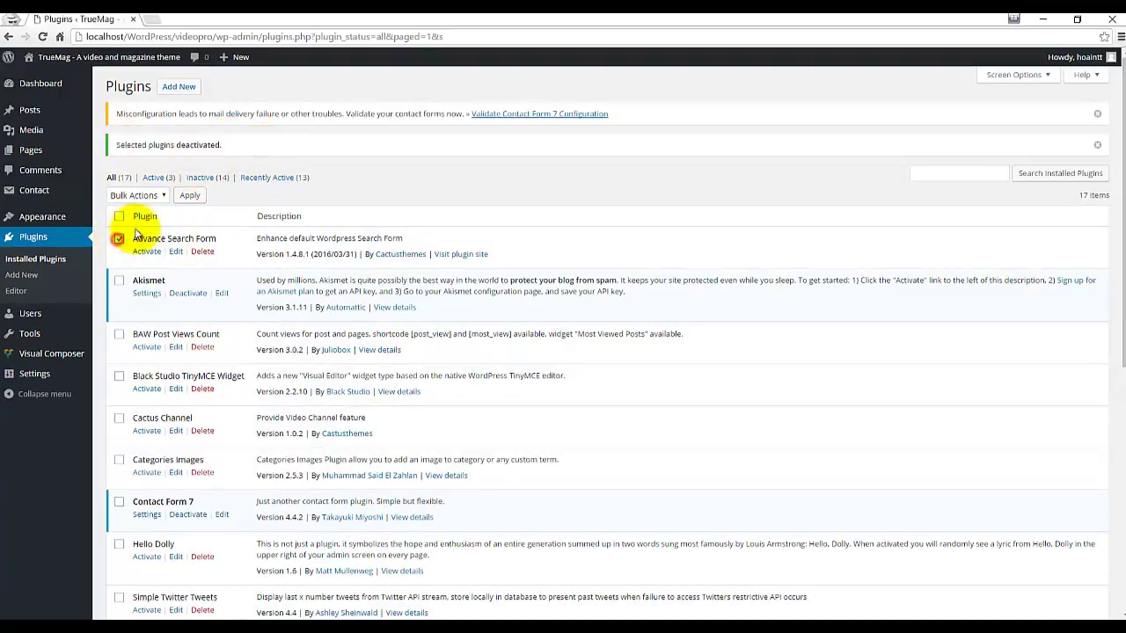
scroll(123, 255, "down", 1)
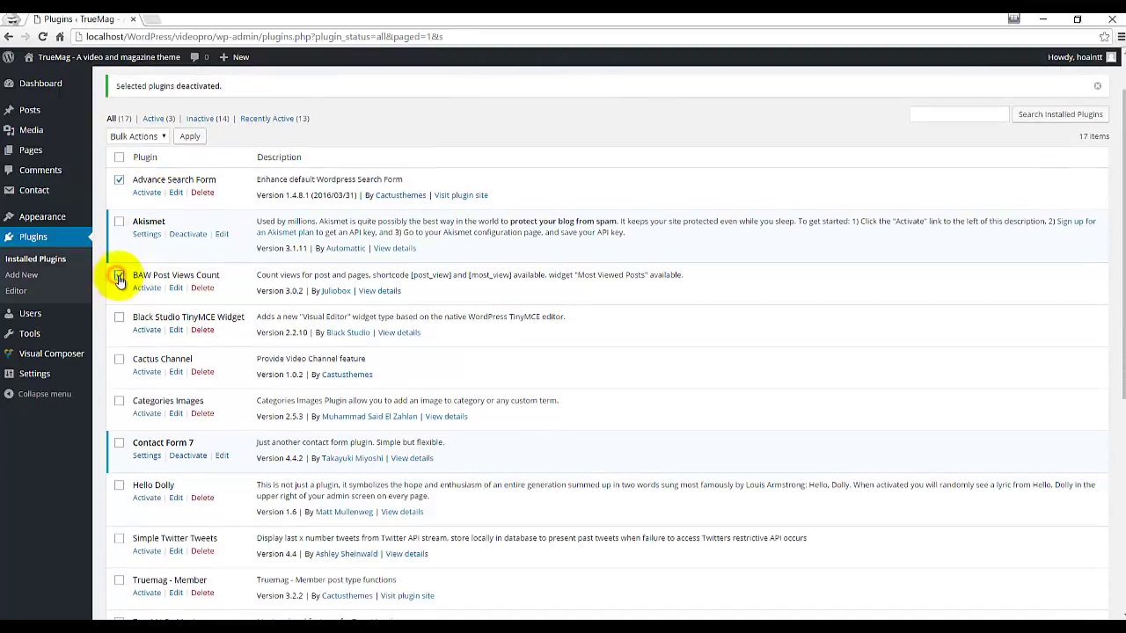
left_click(119, 278)
left_click(119, 318)
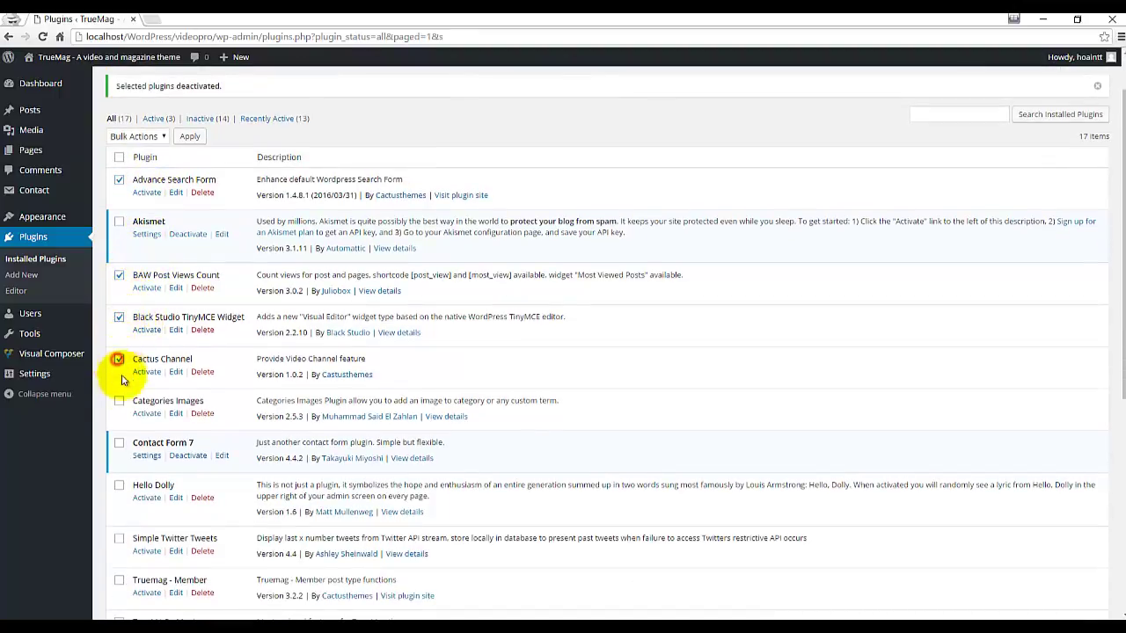
left_click(119, 404)
scroll(118, 395, "down", 3)
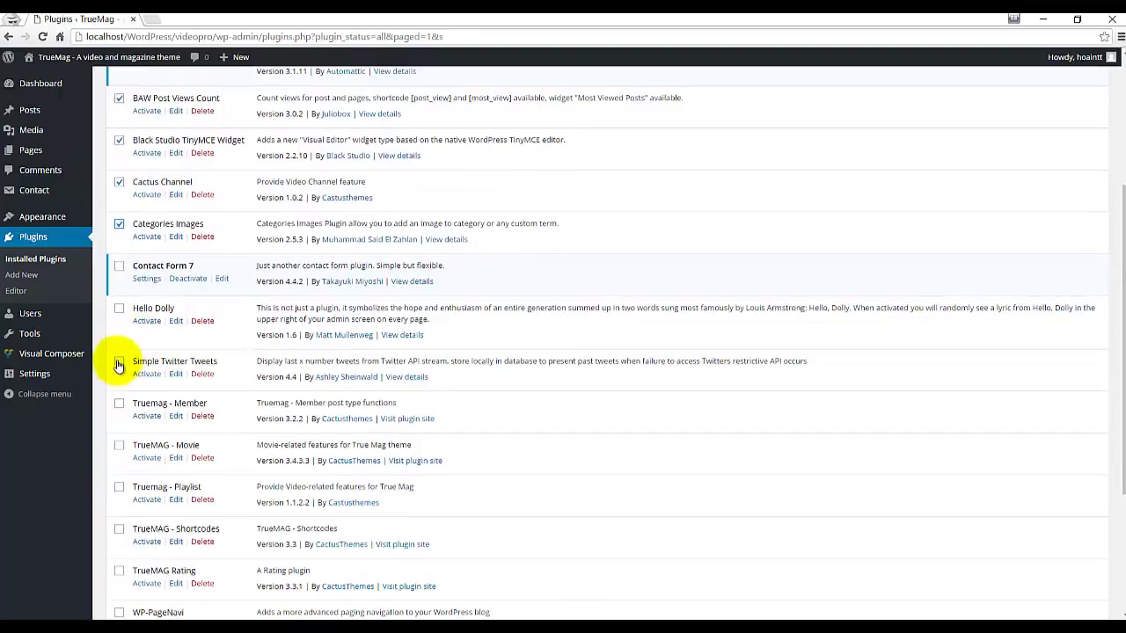
left_click(119, 361)
left_click(119, 404)
scroll(124, 352, "down", 3)
left_click(119, 269)
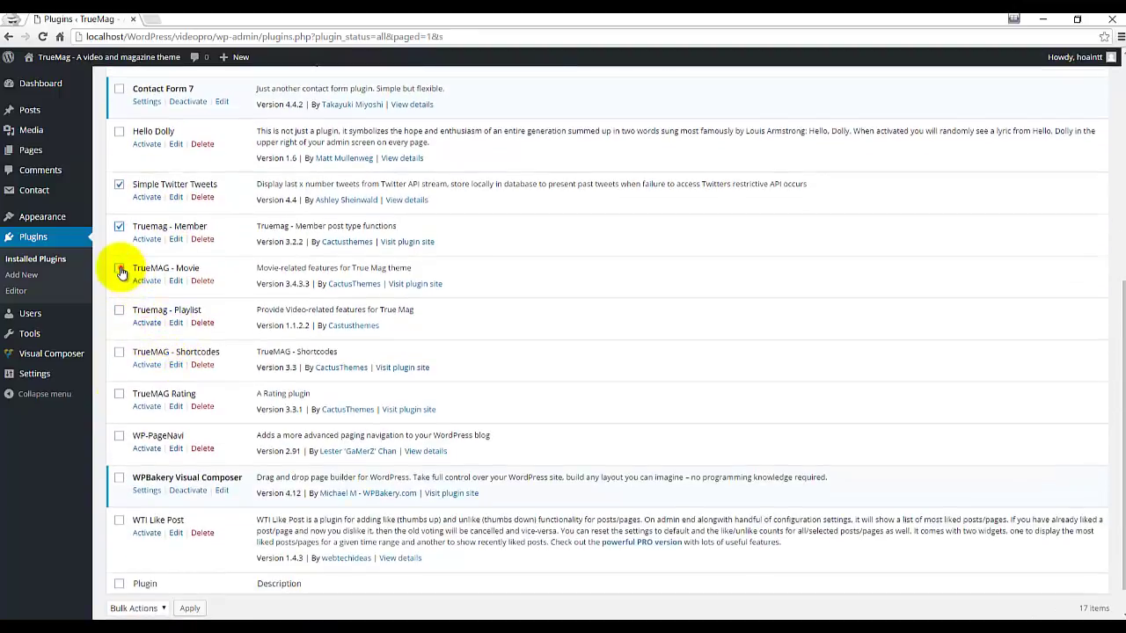
left_click(119, 312)
left_click(119, 352)
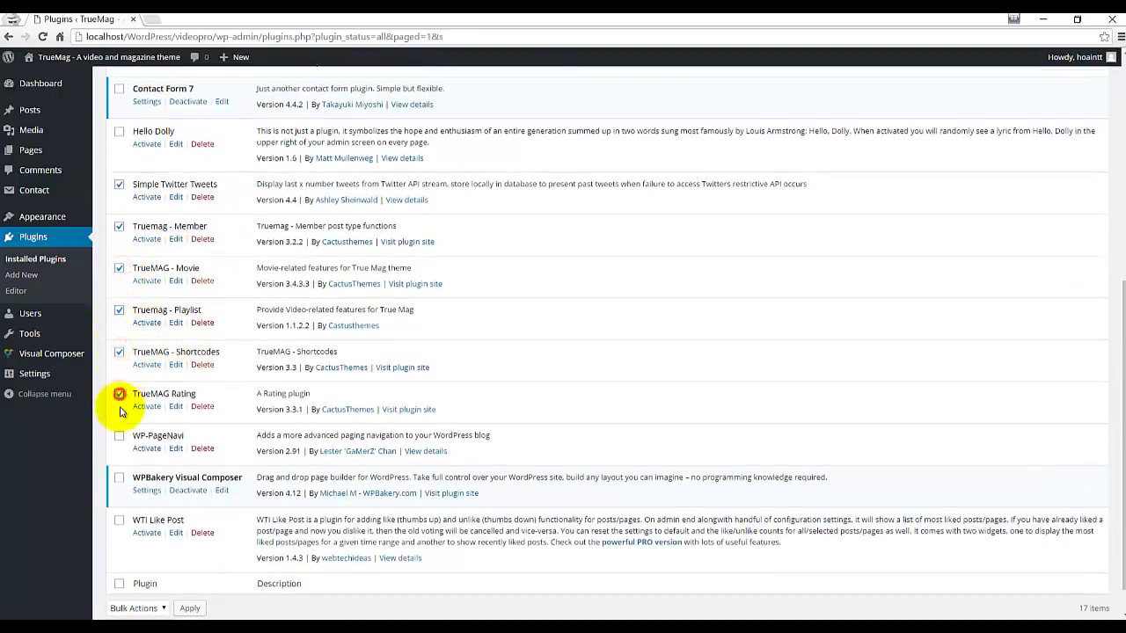
left_click(119, 437)
left_click(119, 520)
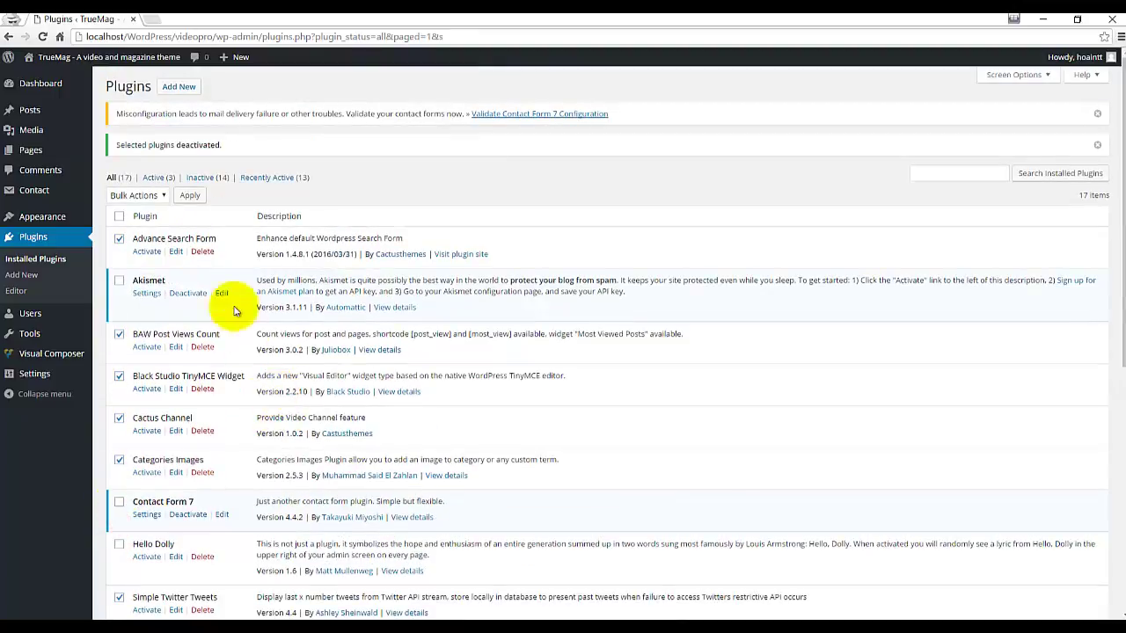
left_click(137, 194)
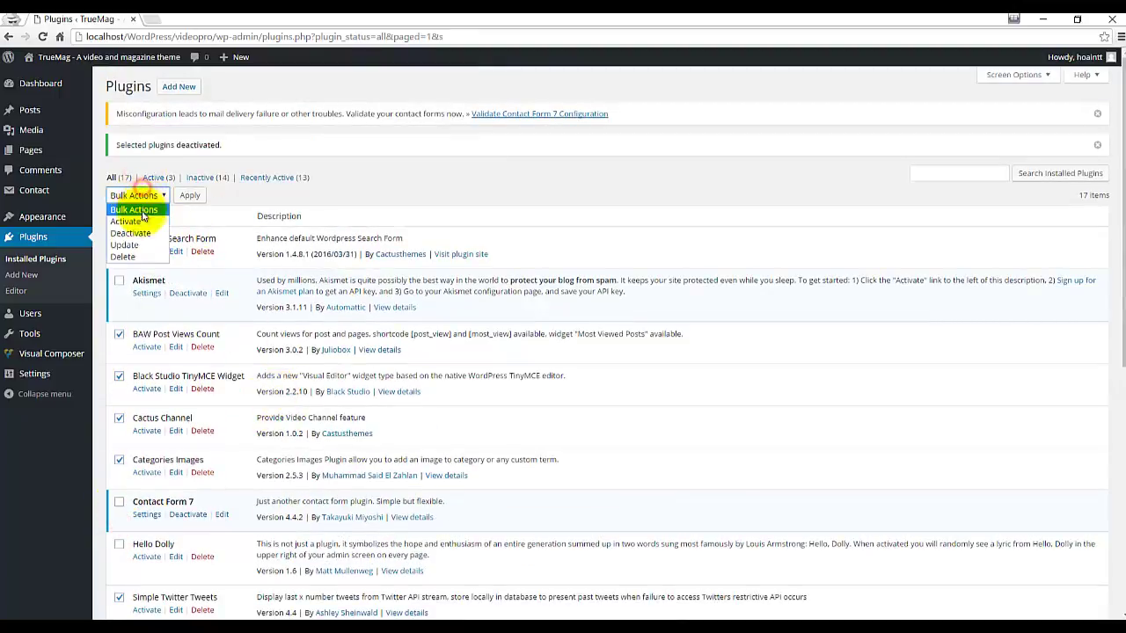
left_click(133, 259)
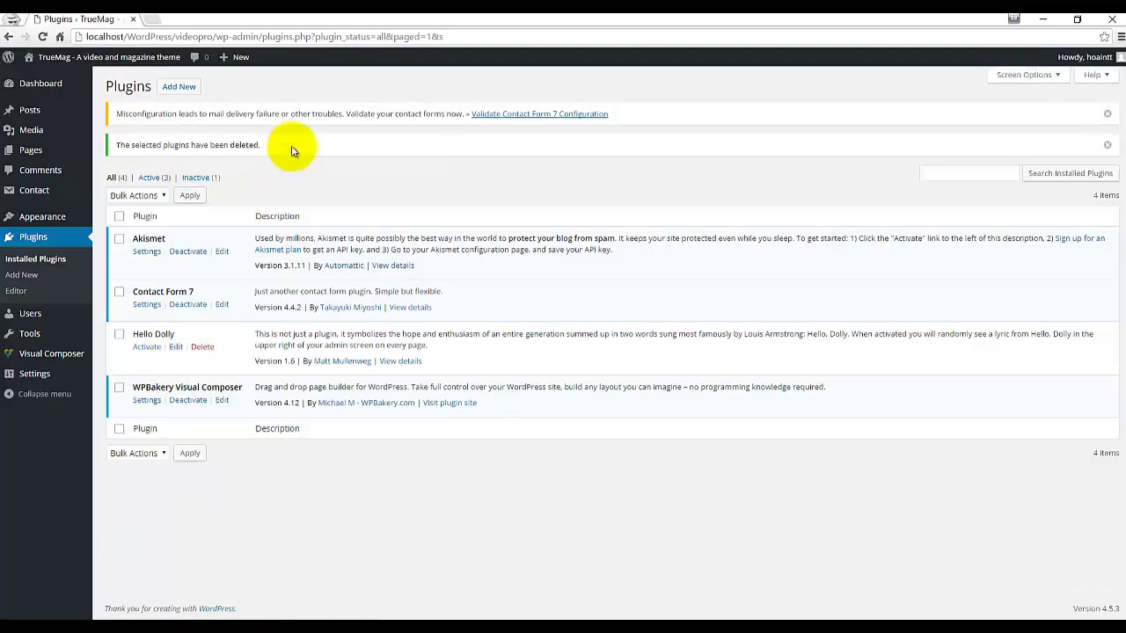
left_click_drag(289, 149, 113, 152)
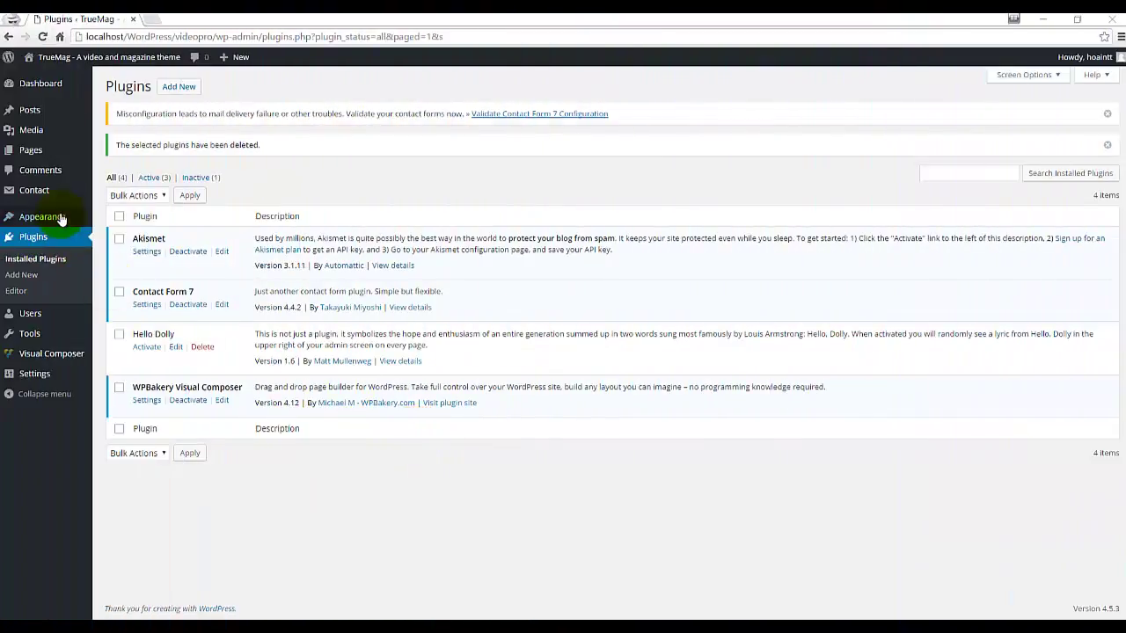
Upload and install the theme from videopro.zip in the 1.0 folder and activate it.
mouse_move(68, 218)
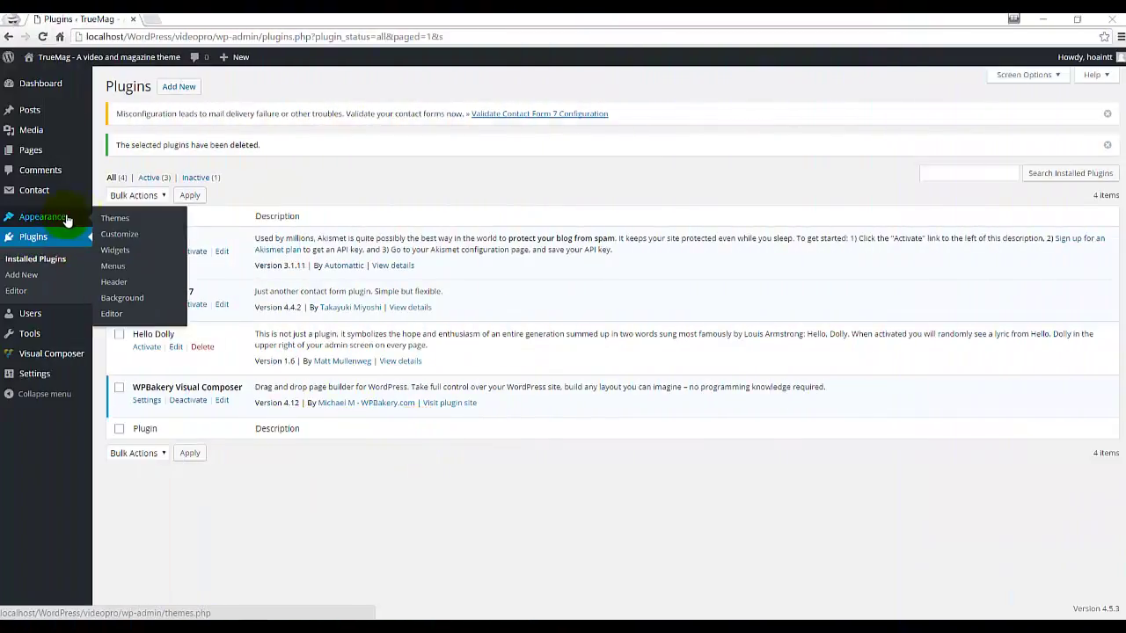
left_click(114, 220)
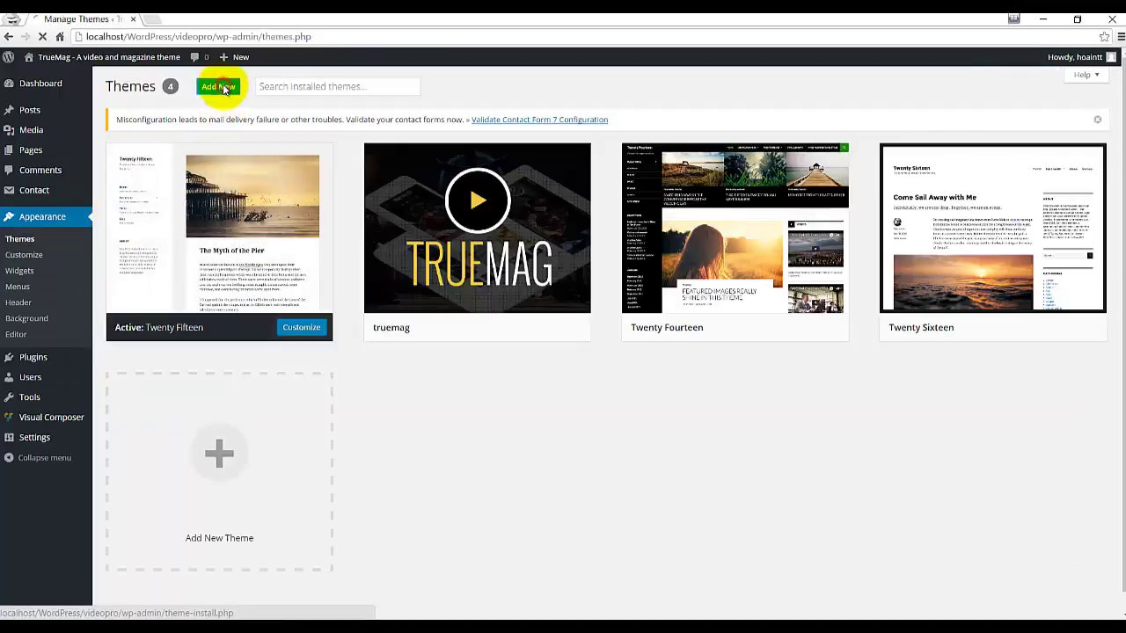
left_click(222, 88)
left_click(223, 88)
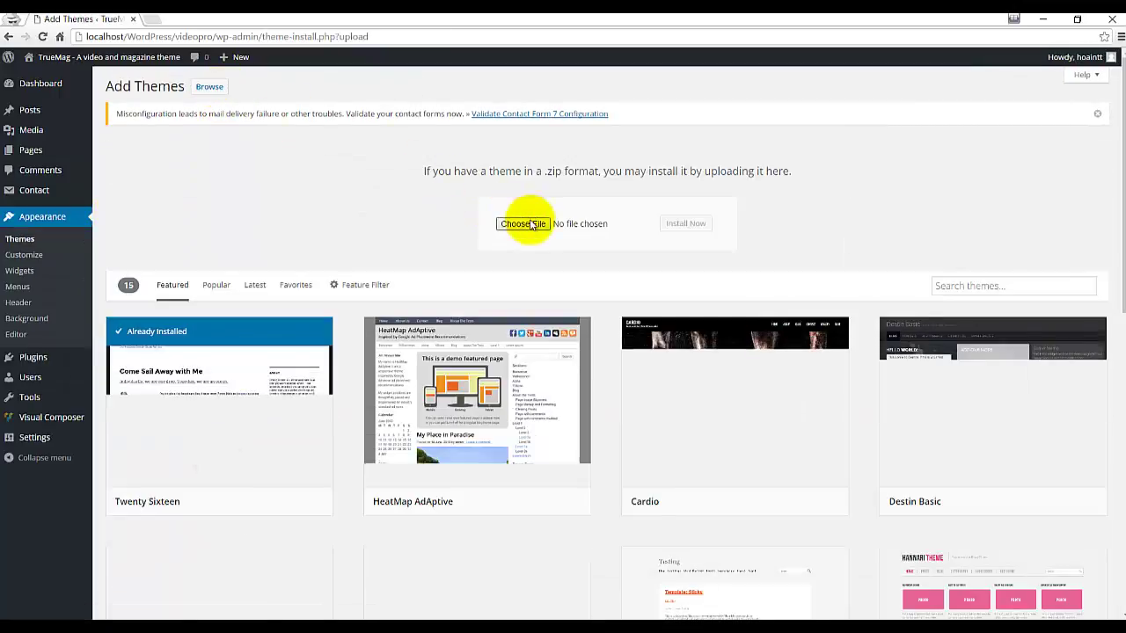
left_click(532, 225)
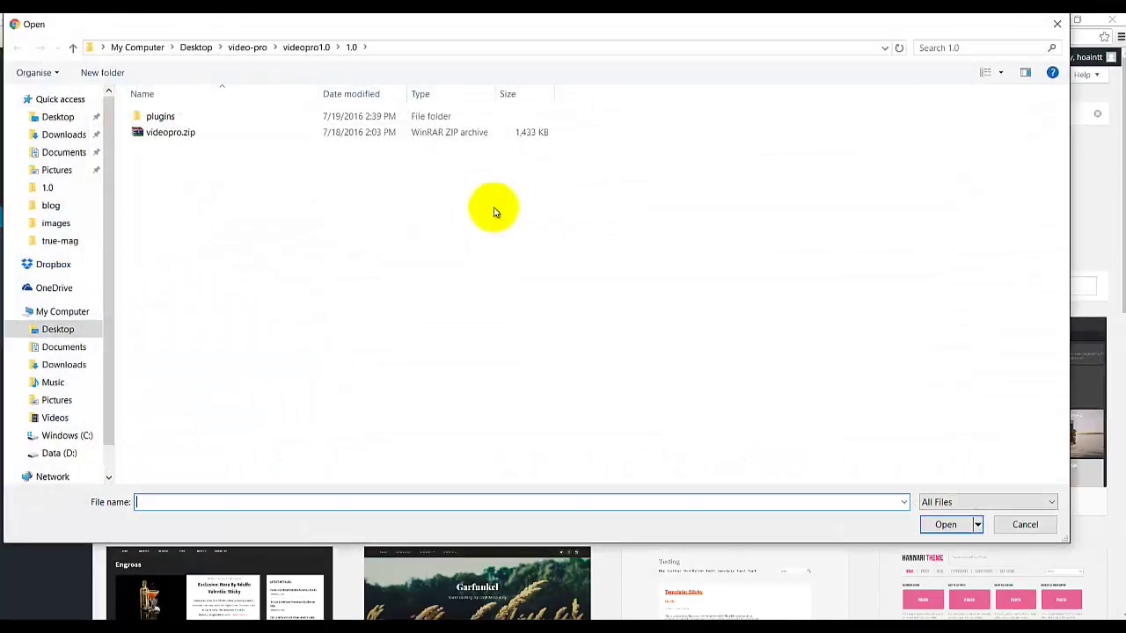
double_click(199, 136)
left_click(685, 223)
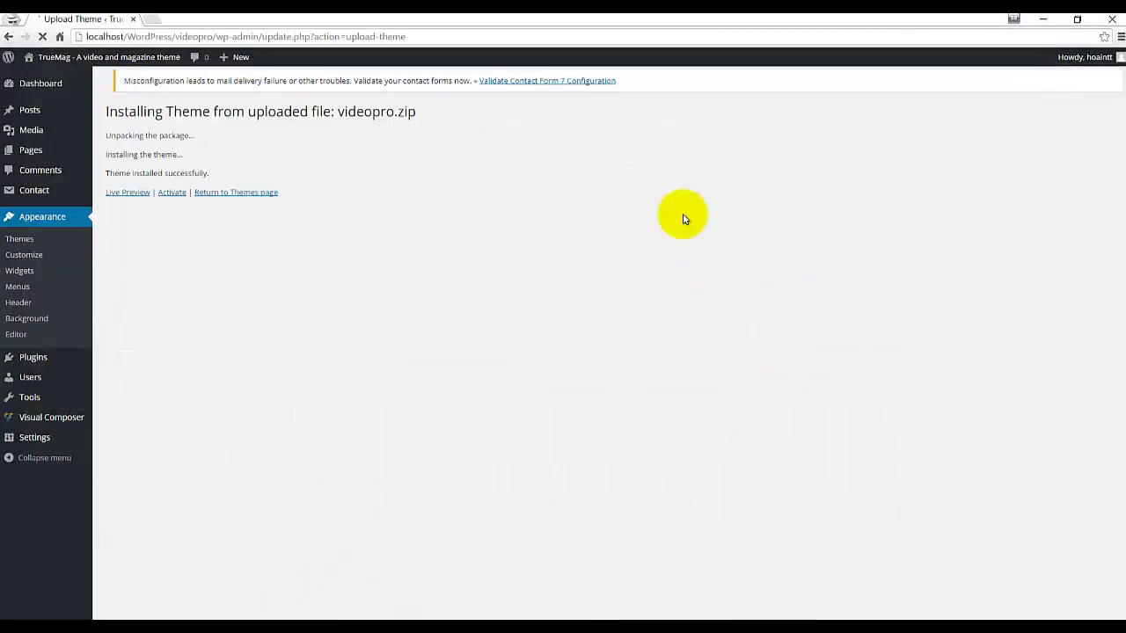
left_click(172, 194)
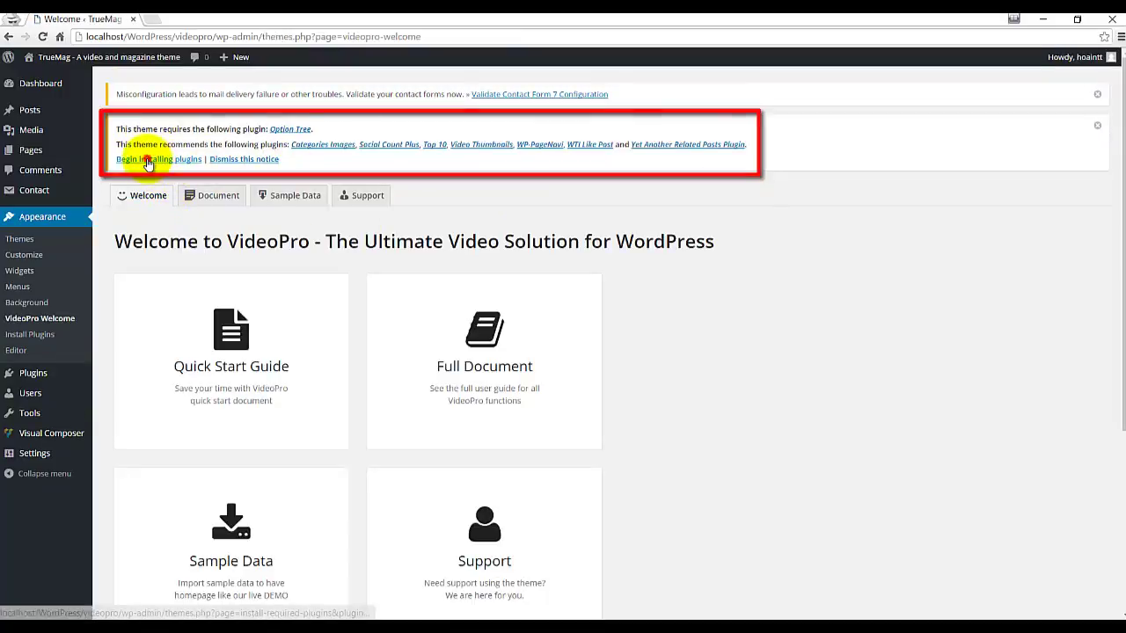
Bulk install all the plugins the VideoPro theme requires and recommends, from Option Tree to Yet Another Related Posts Plugin.
left_click(148, 160)
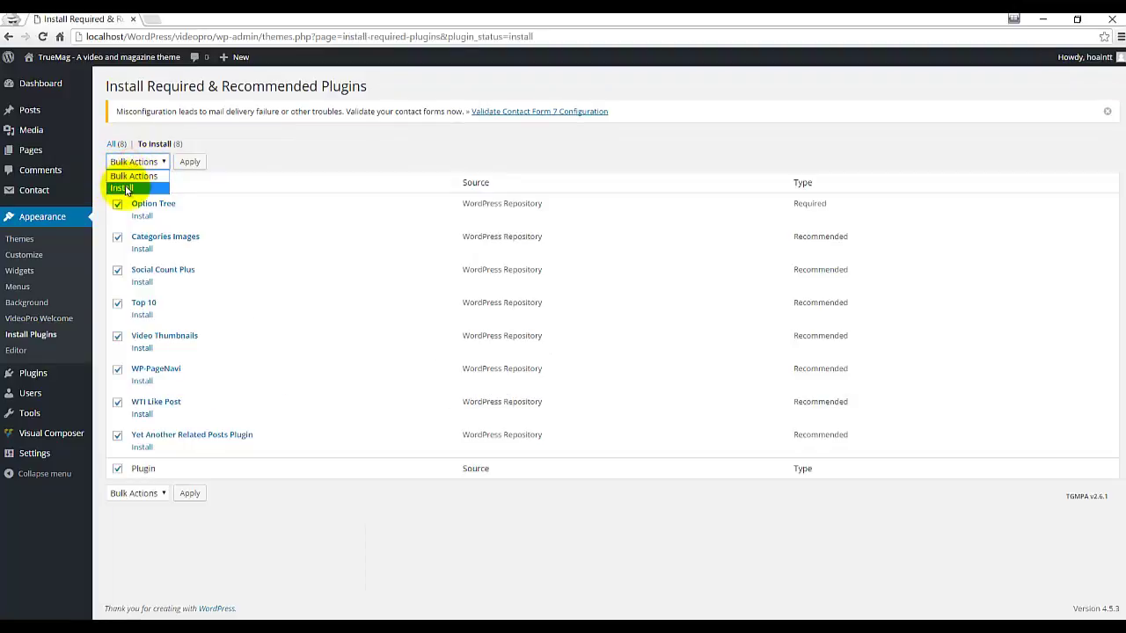
left_click(123, 187)
left_click(192, 163)
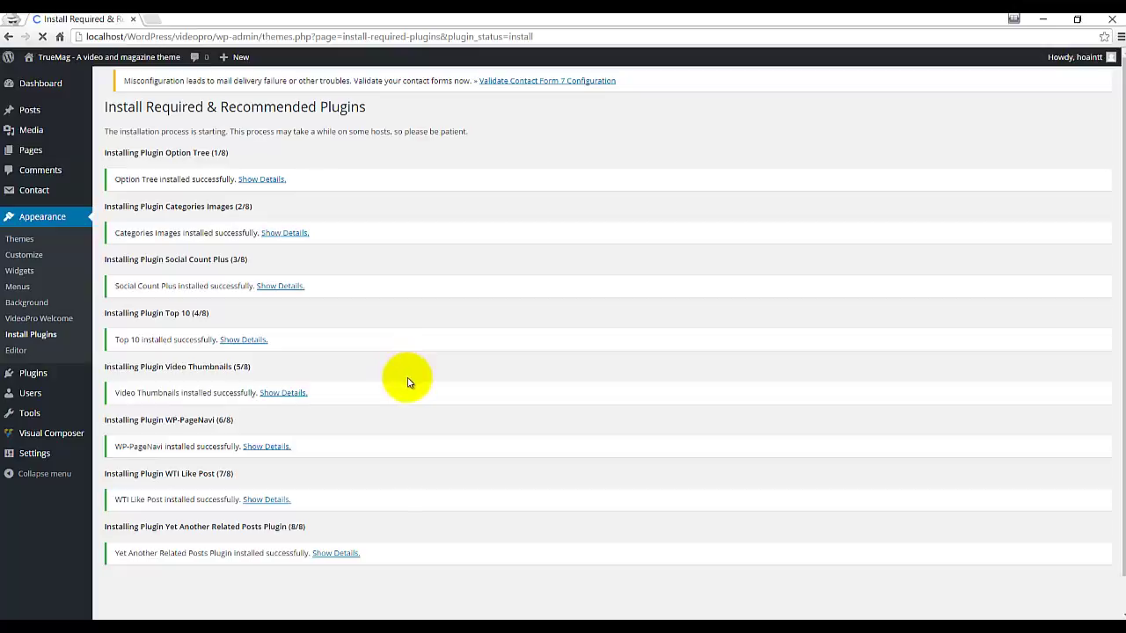
Return to the required and recommended plugins list and bulk activate all the installed plugins.
scroll(407, 384, "down", 1)
left_click(156, 559)
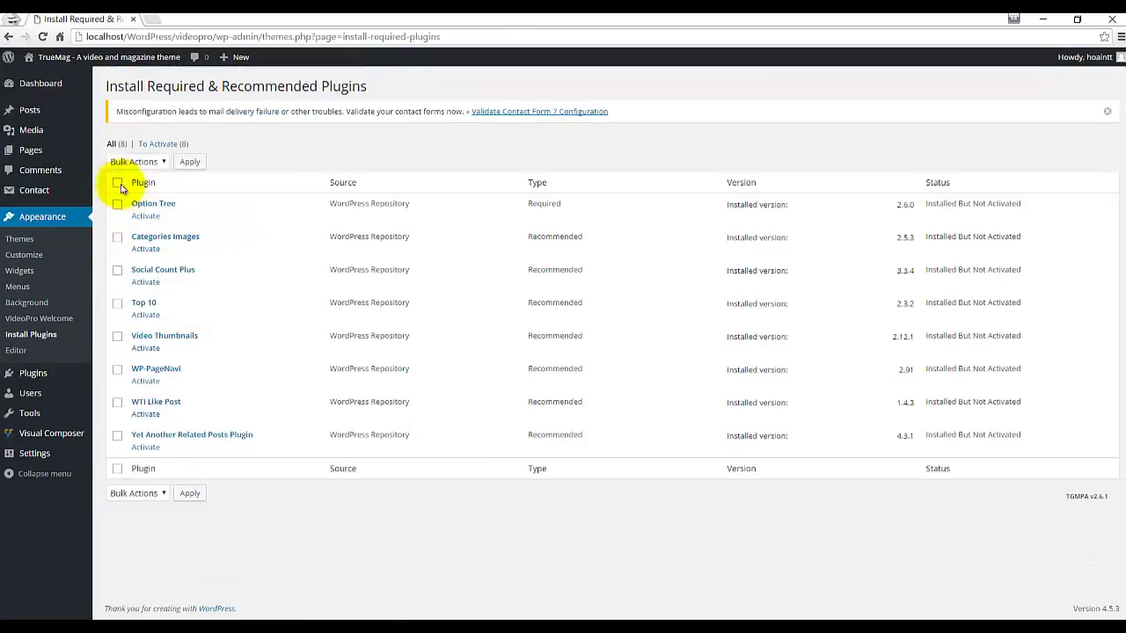
left_click(136, 161)
left_click(126, 212)
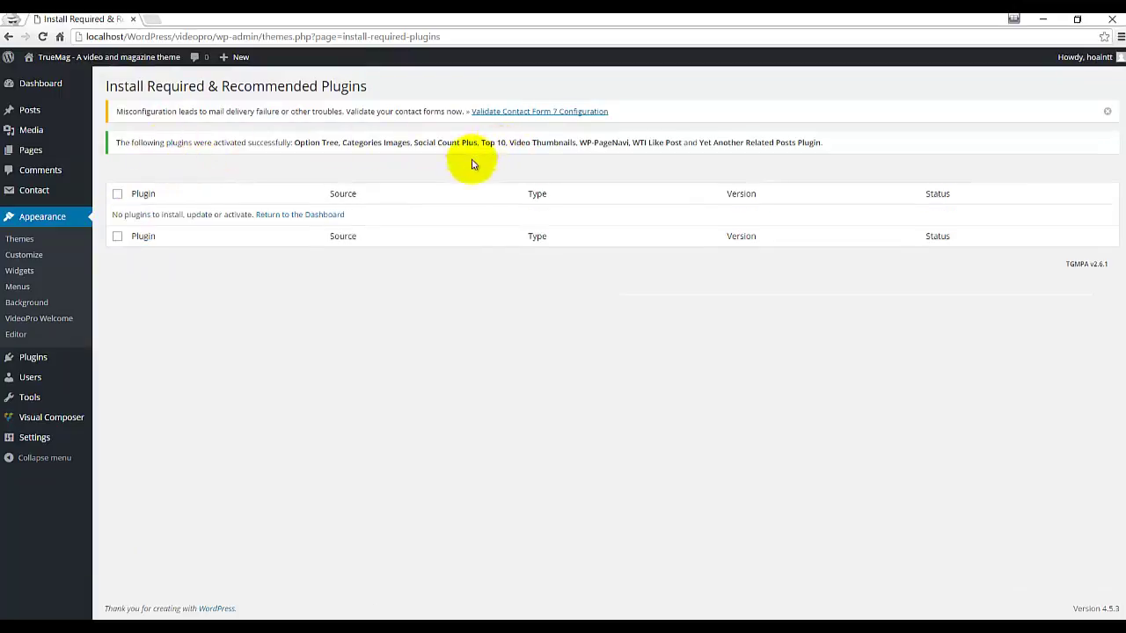
Upload and install the plugin from advance-search-form.zip in the theme package's plugins folder and activate it.
mouse_move(44, 361)
left_click(124, 375)
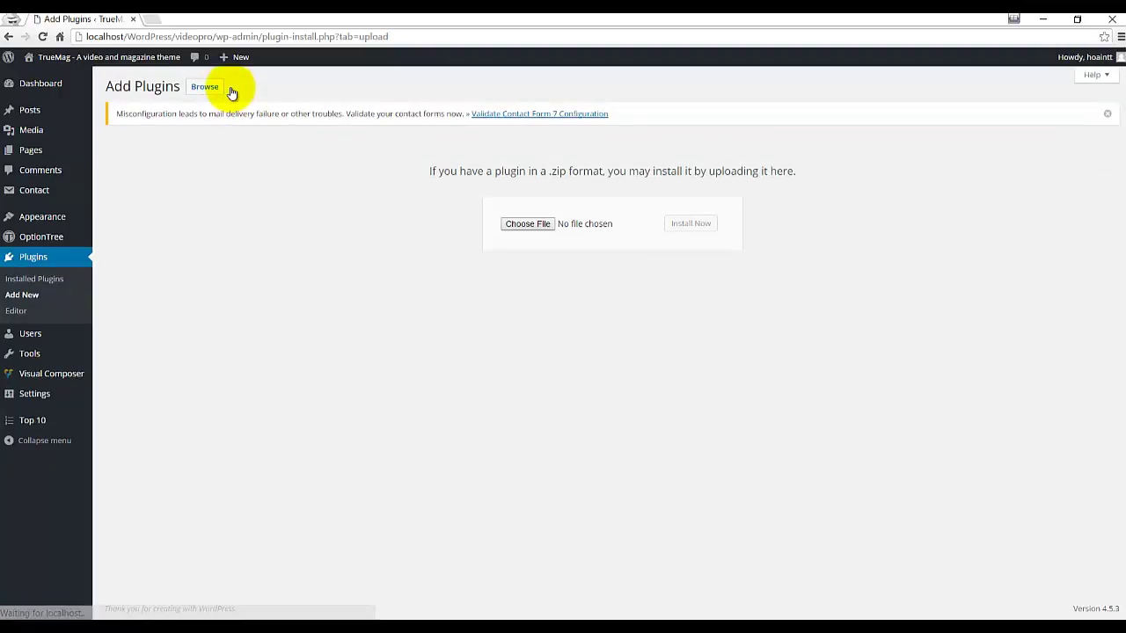
left_click(527, 227)
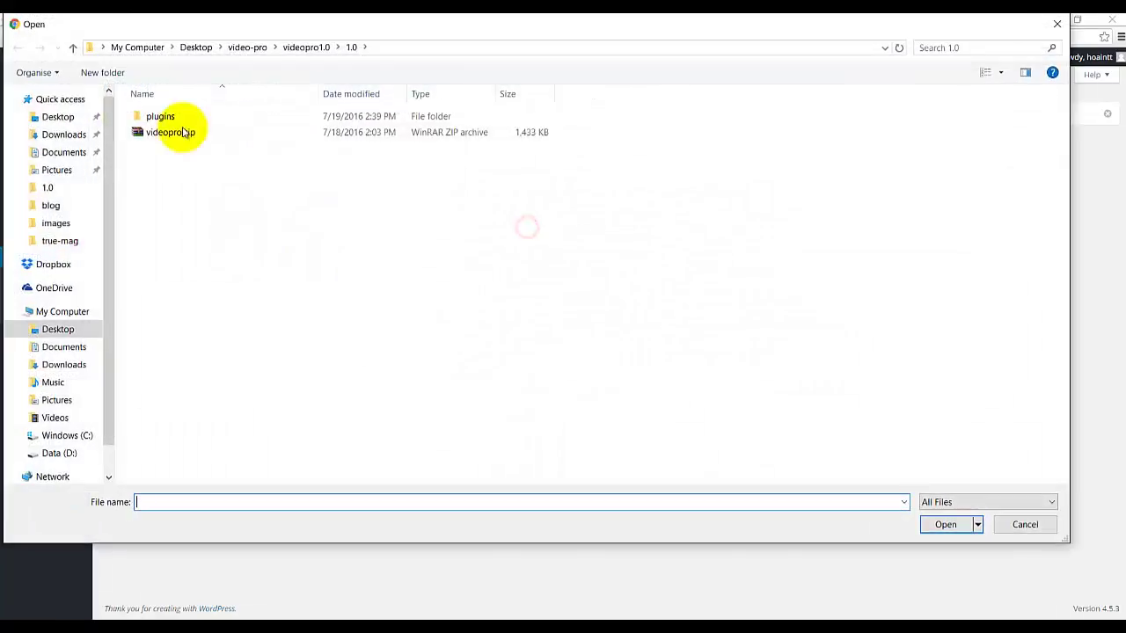
double_click(159, 115)
left_click(222, 116)
double_click(223, 117)
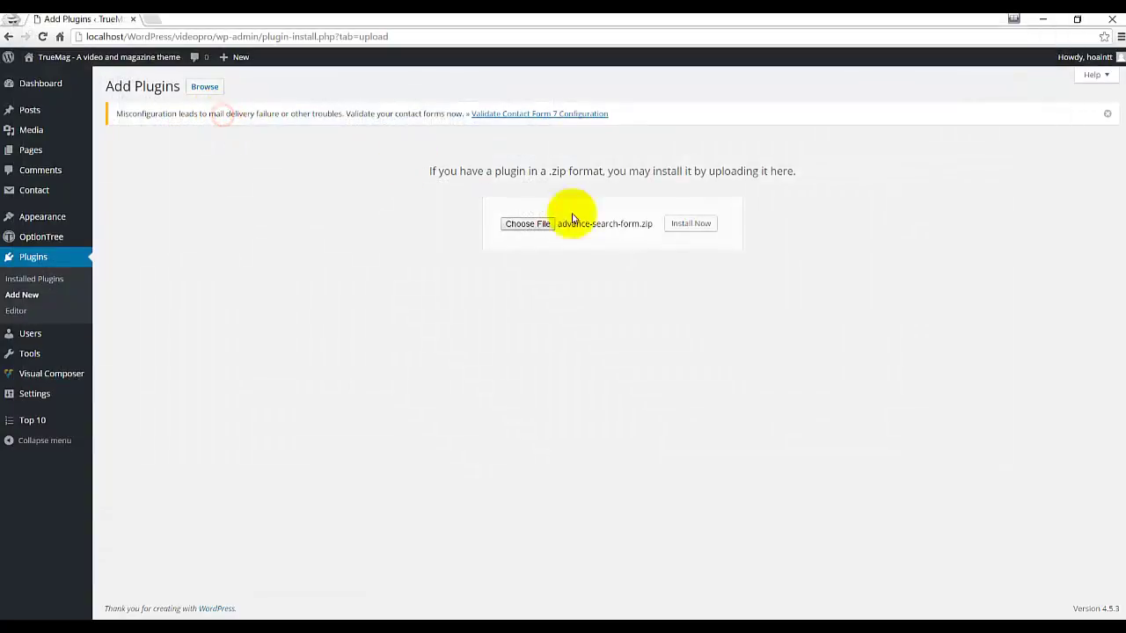
left_click(688, 225)
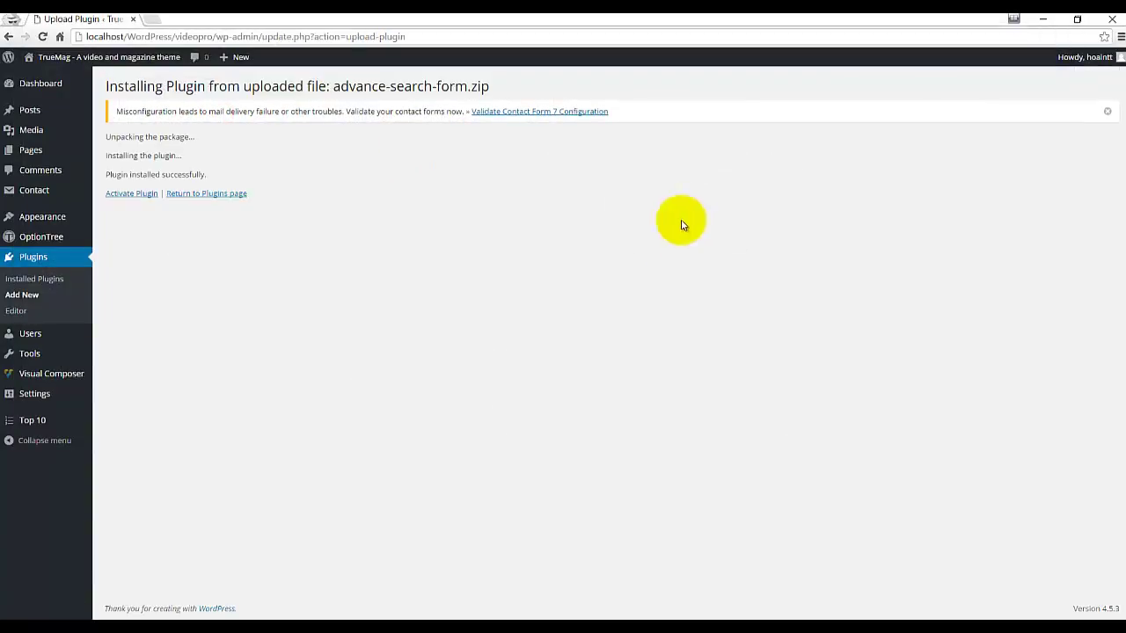
left_click(134, 194)
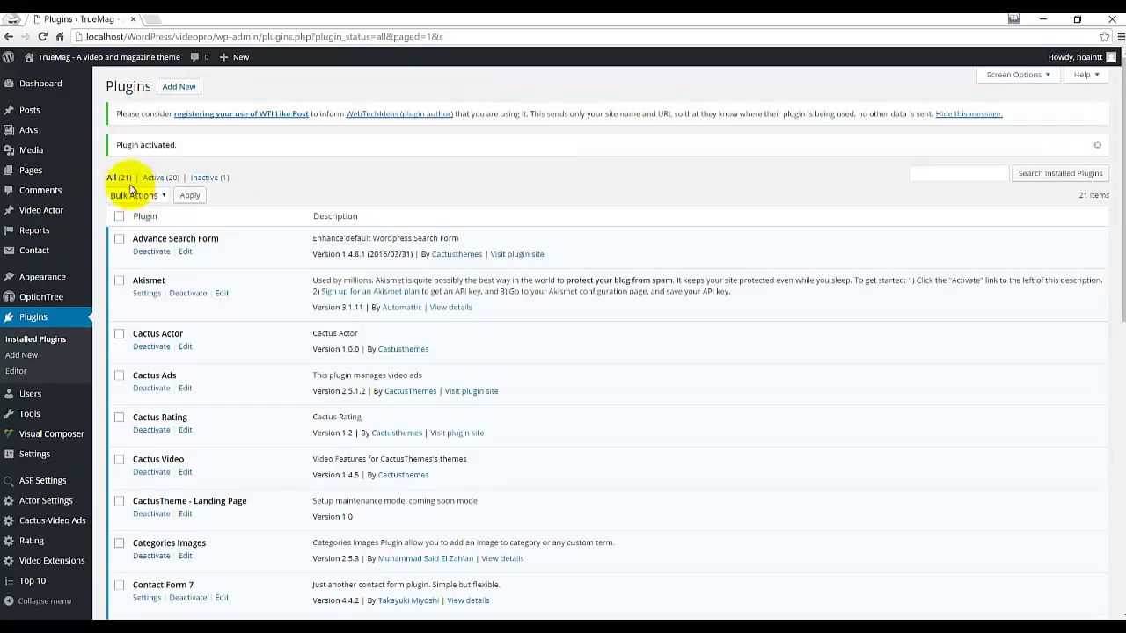
Review the installed plugins, and save the Video Extensions, Video Channels and Video Playlist settings as they are.
scroll(299, 278, "down", 3)
scroll(264, 327, "down", 5)
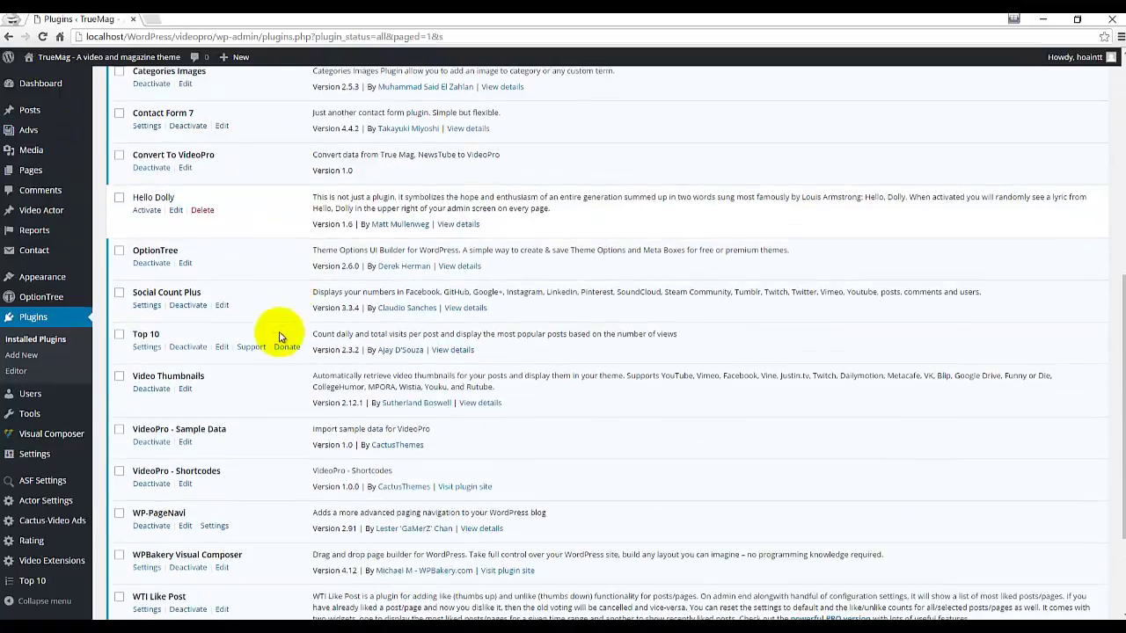
scroll(295, 428, "up", 8)
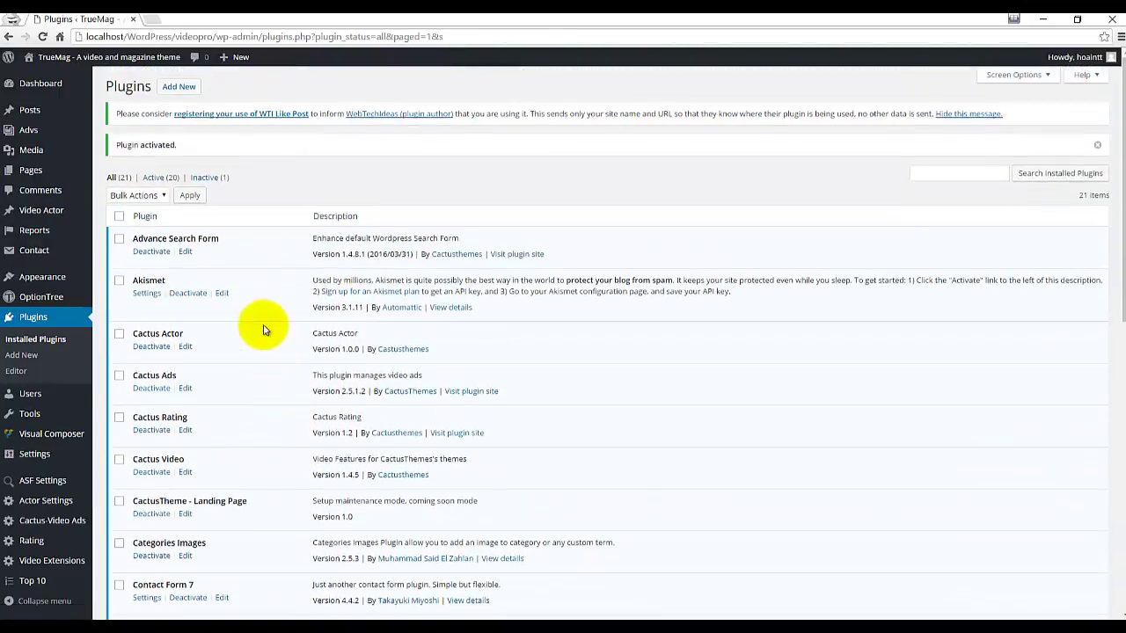
scroll(264, 359, "down", 2)
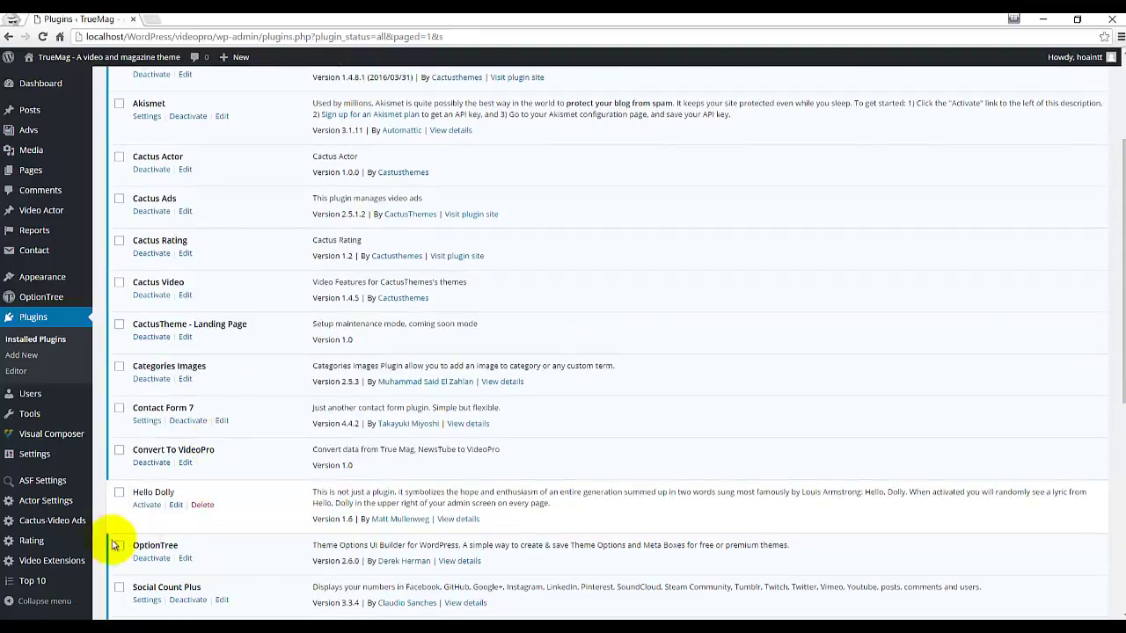
mouse_move(64, 567)
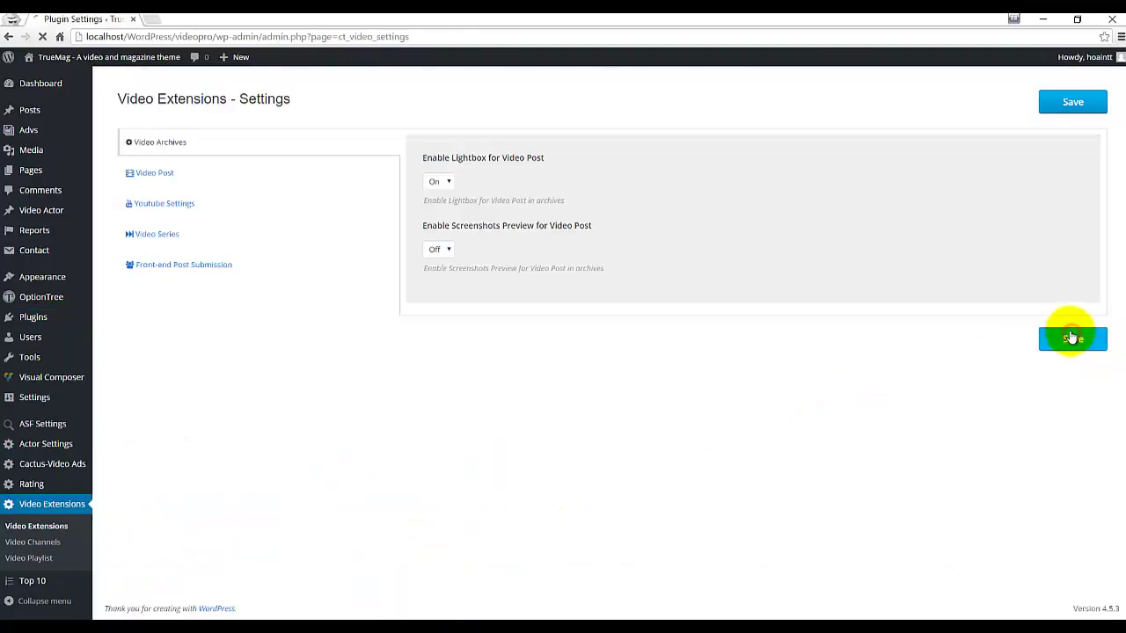
left_click(1073, 337)
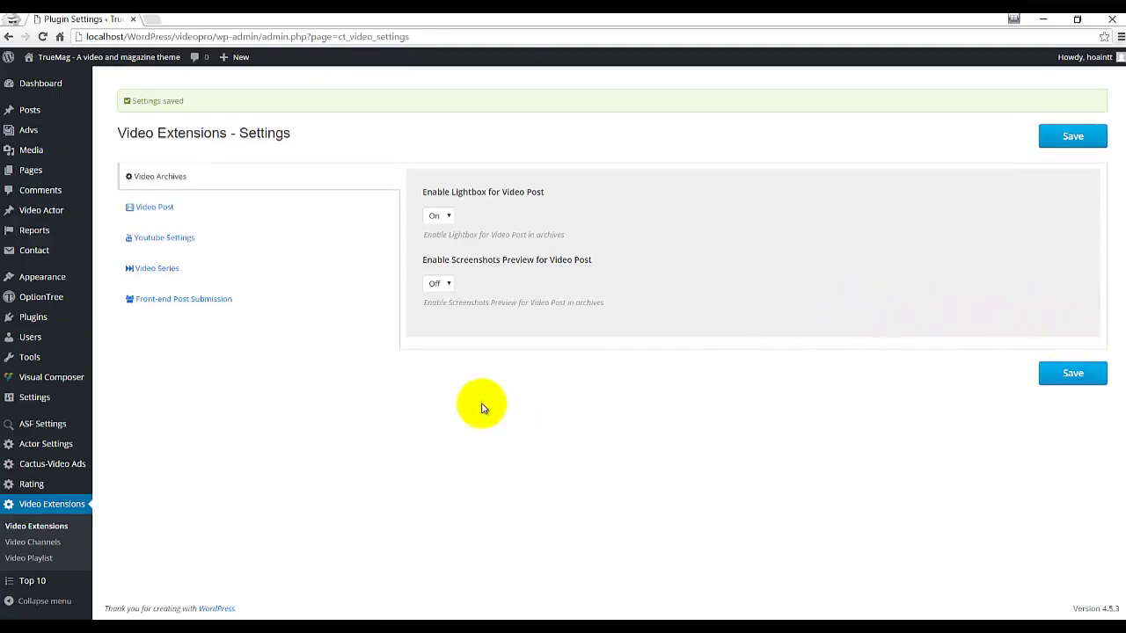
left_click(42, 546)
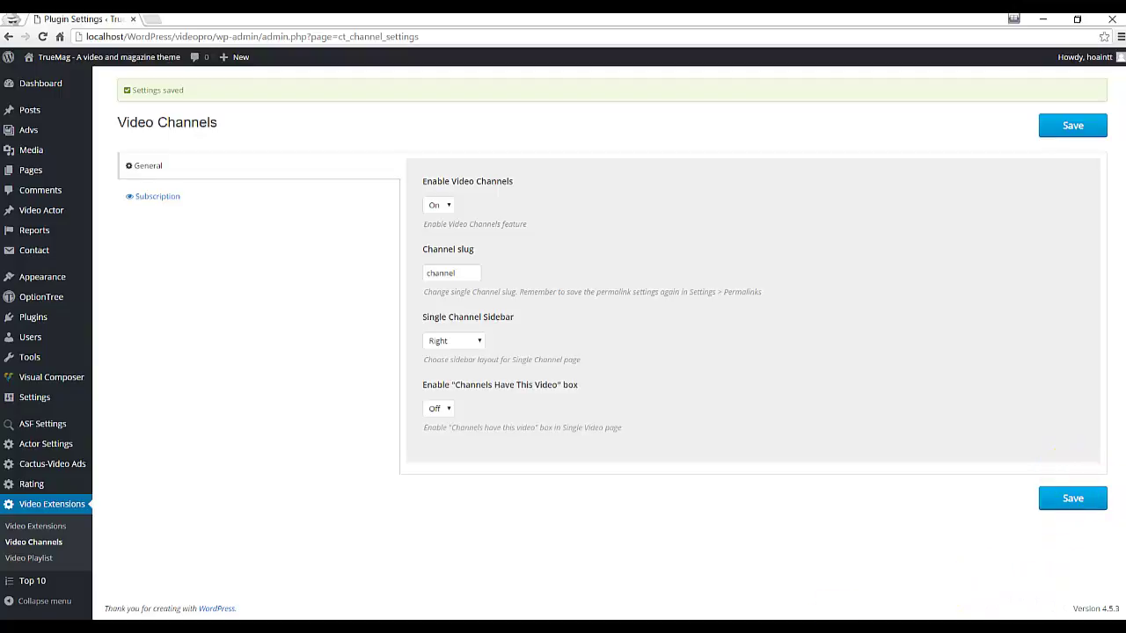
left_click(41, 560)
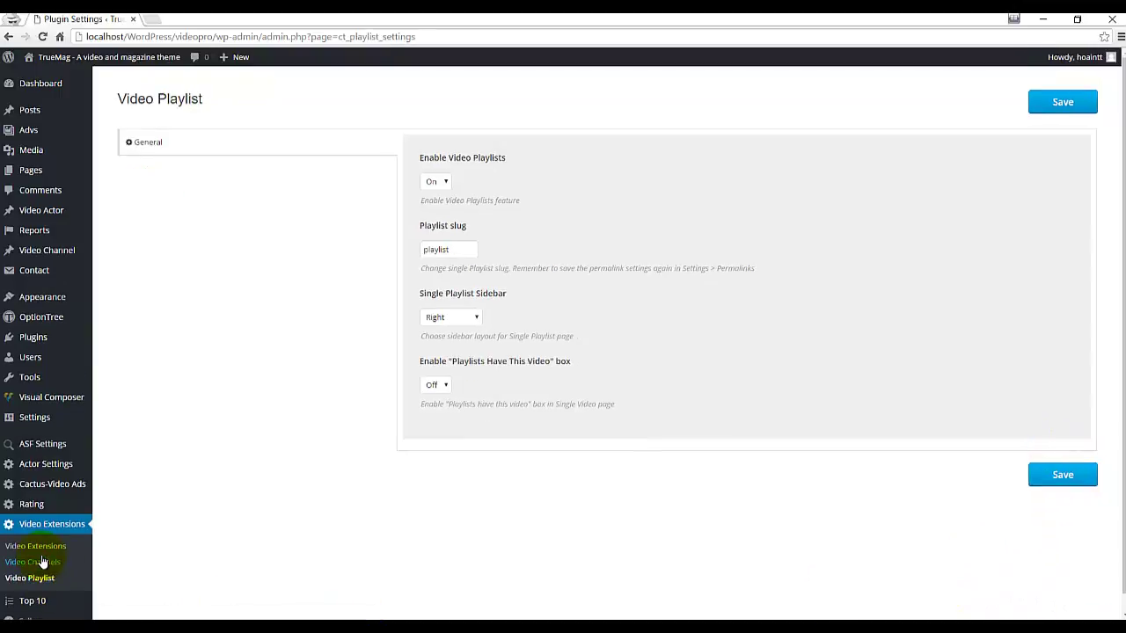
left_click(1061, 479)
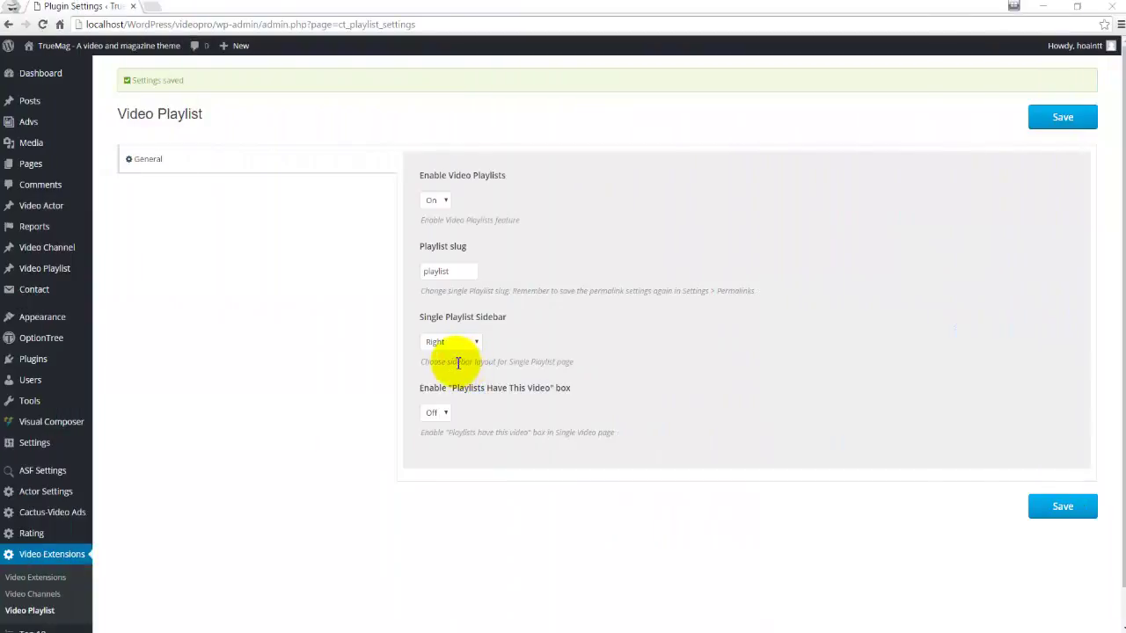
Upload and install the converter plugin from cactus-converter.zip and activate it.
mouse_move(38, 363)
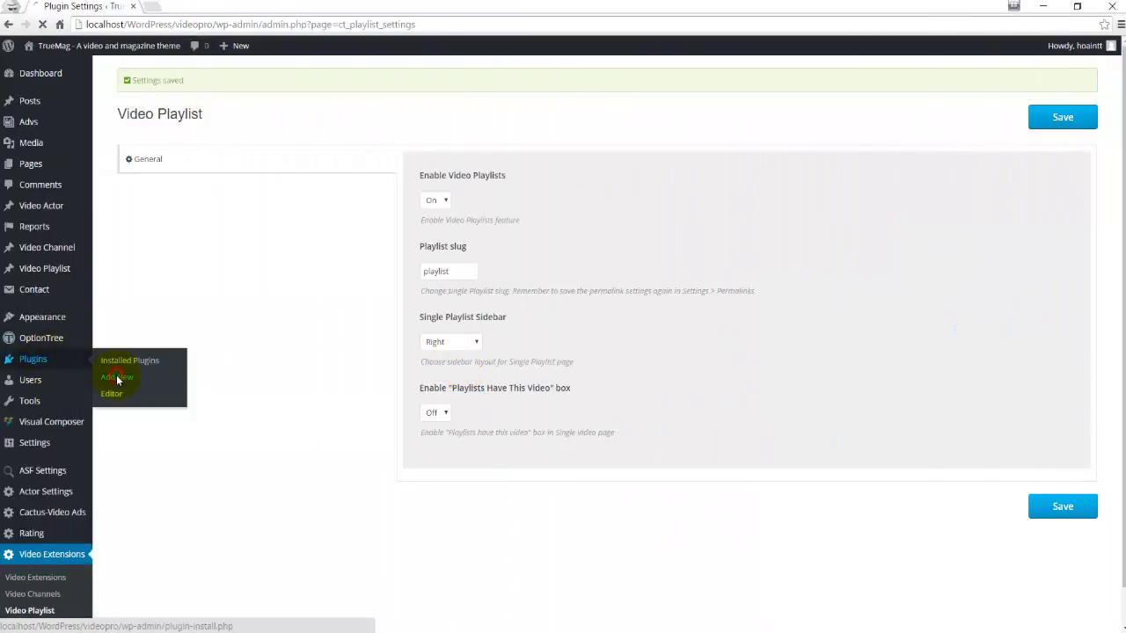
left_click(117, 378)
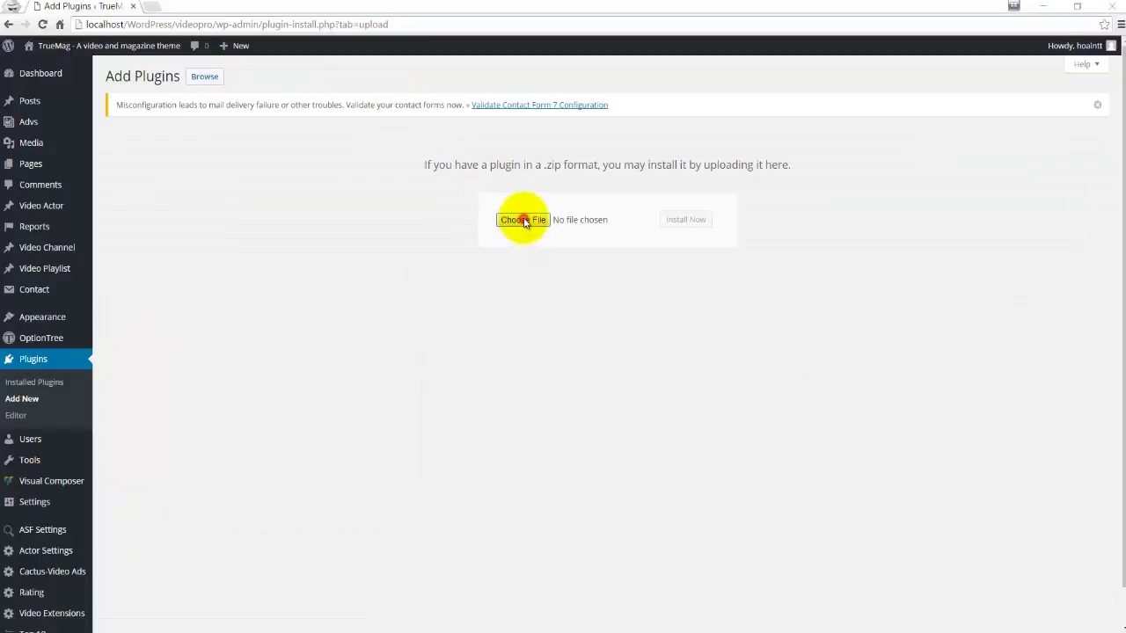
left_click(524, 222)
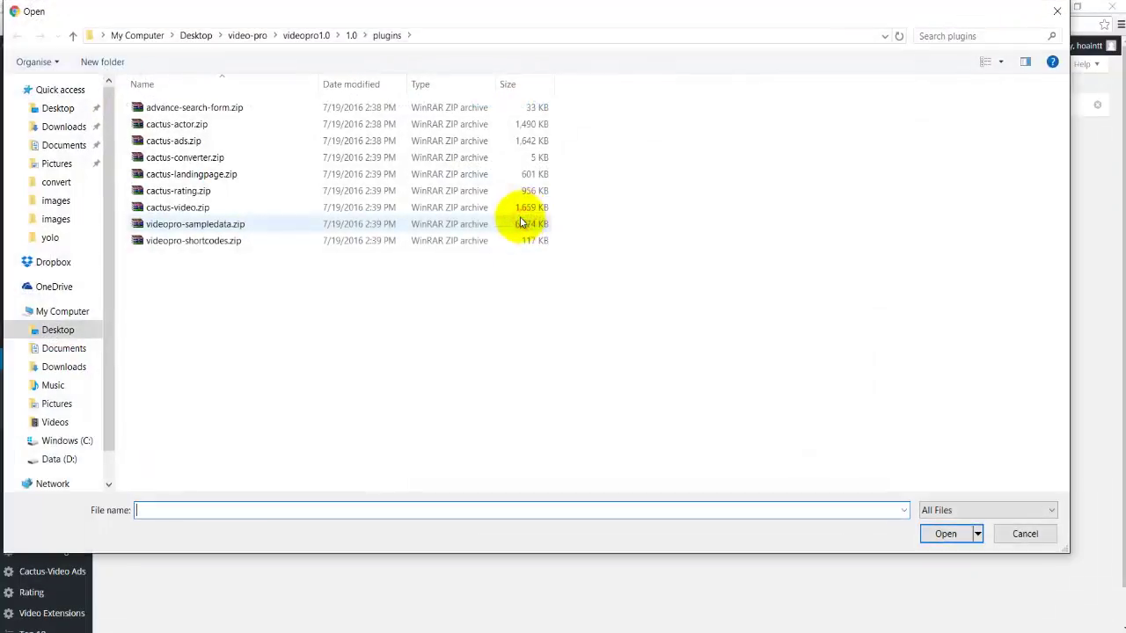
double_click(188, 155)
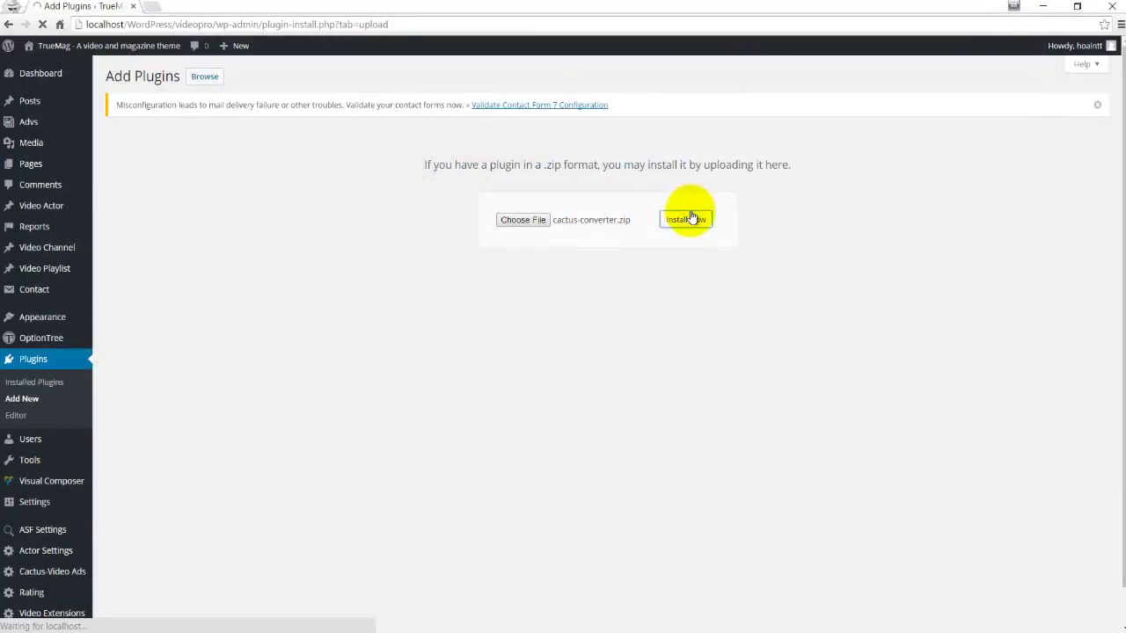
left_click(132, 191)
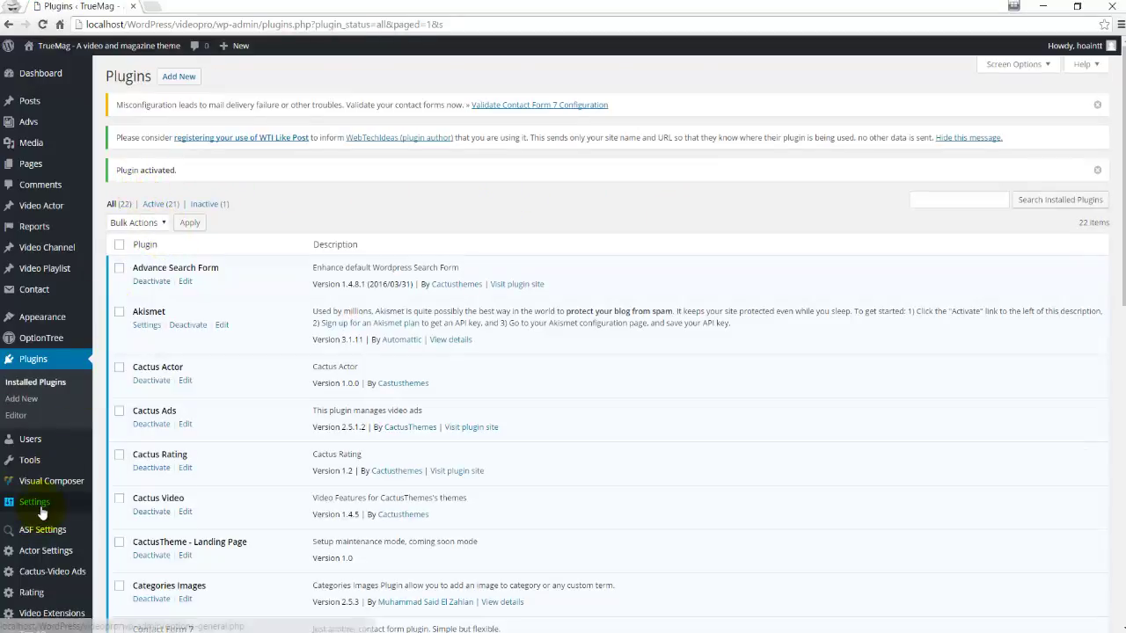
Run the VideoPro Converter tool with True Mag (from CactusThemes) as the previous theme.
scroll(48, 527, "down", 1)
mouse_move(63, 470)
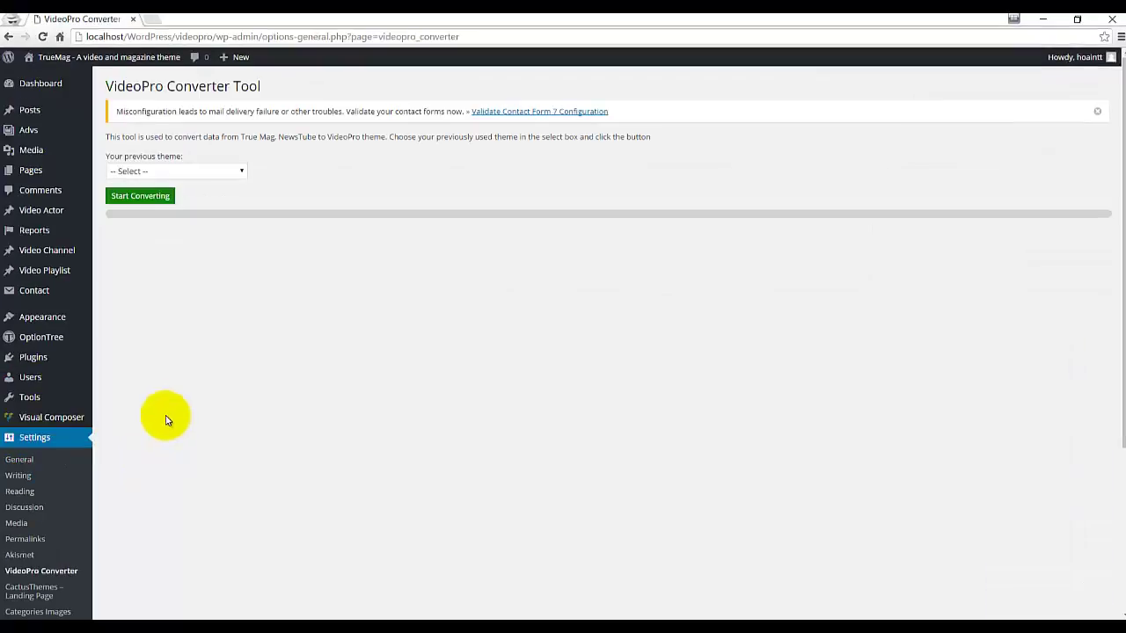
left_click(196, 160)
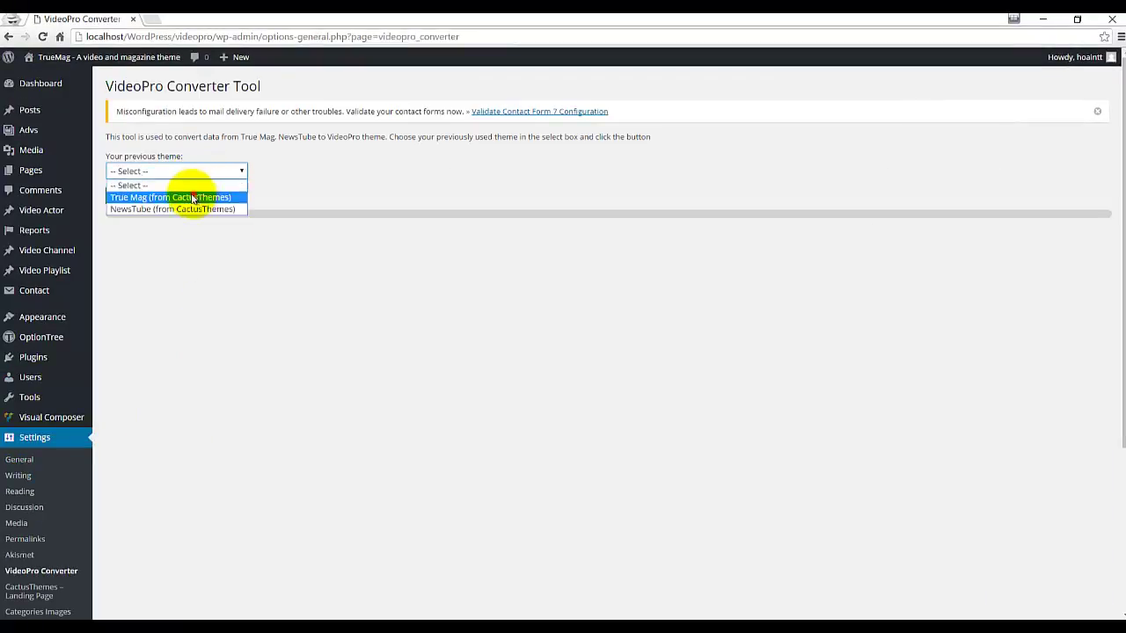
left_click(186, 197)
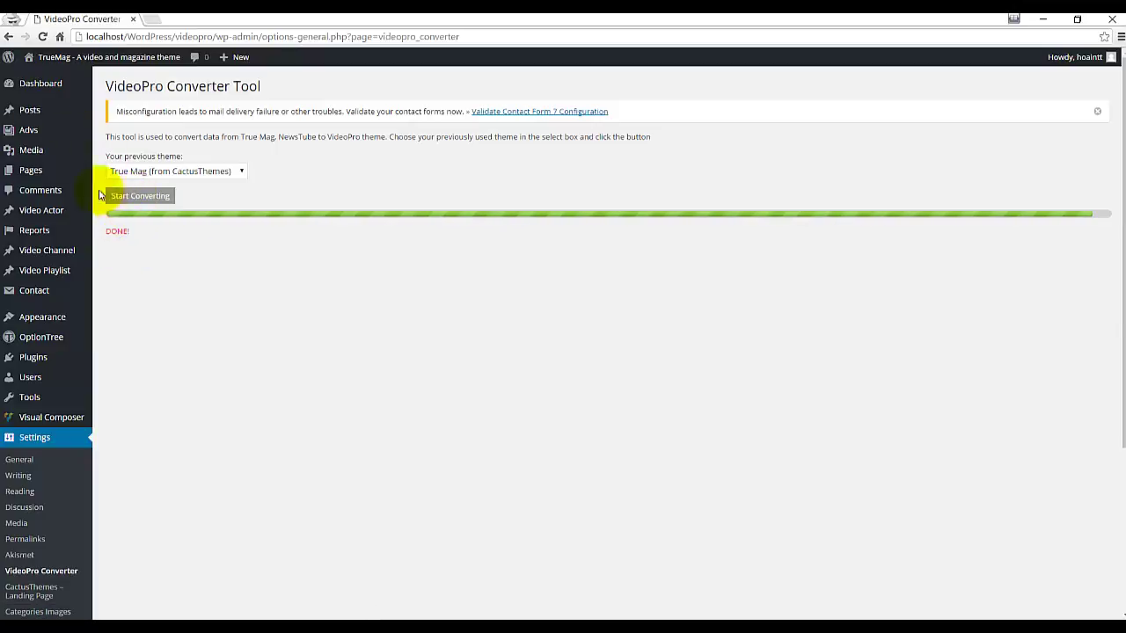
Open the site's front page in a new browser tab and examine its navigation and video sections.
middle_click(73, 57)
left_click(195, 18)
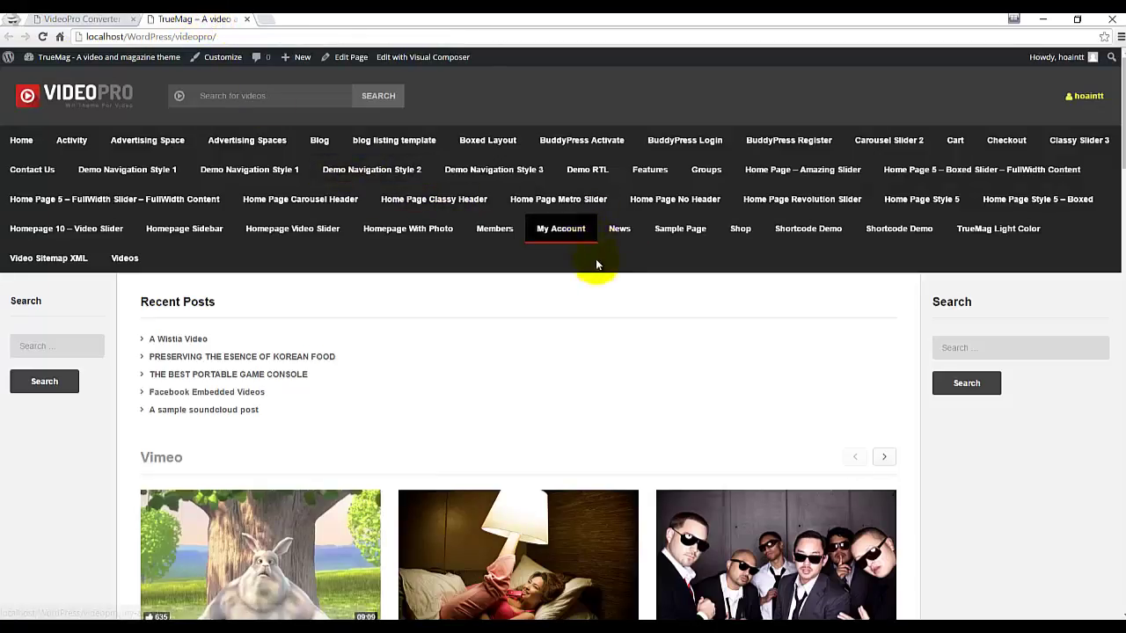
scroll(597, 282, "down", 3)
scroll(598, 290, "down", 20)
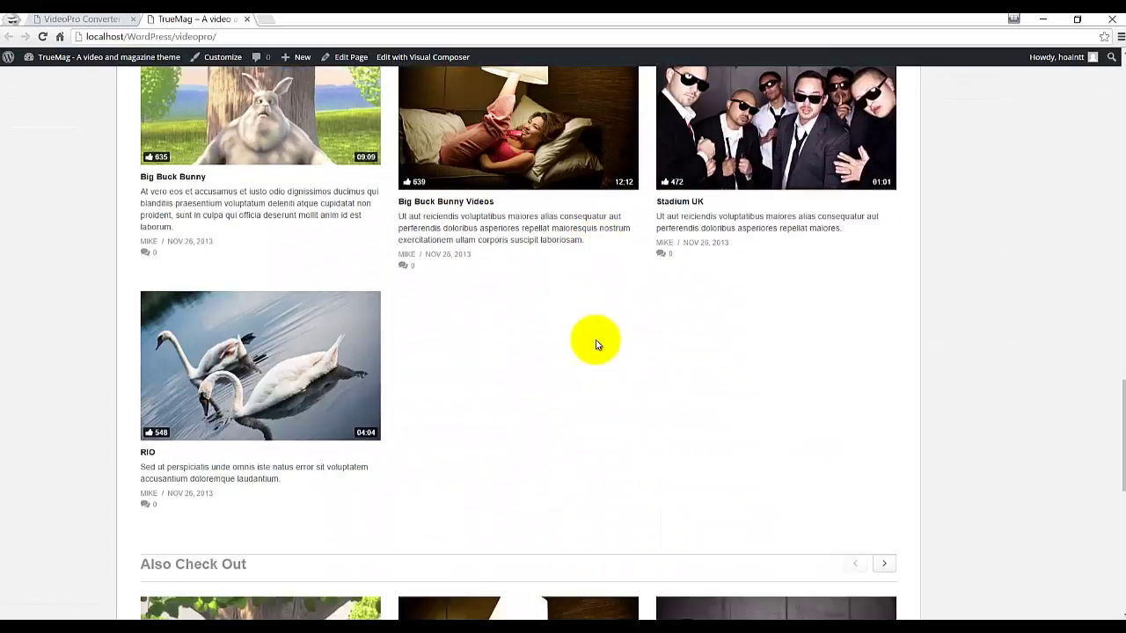
scroll(597, 359, "down", 2)
scroll(597, 361, "up", 15)
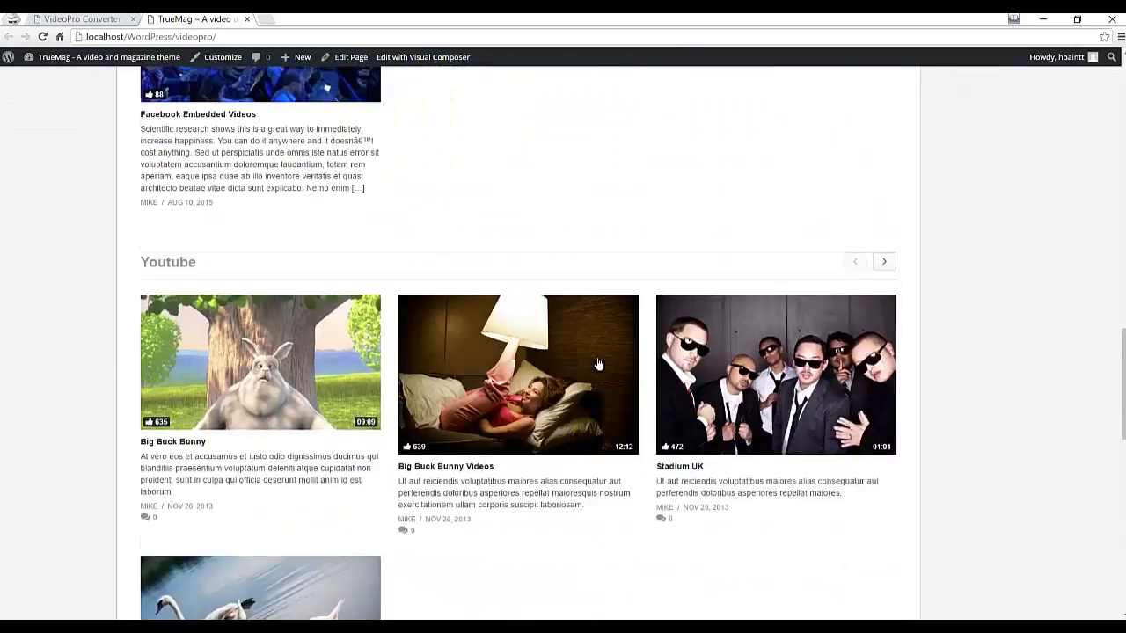
scroll(597, 361, "up", 6)
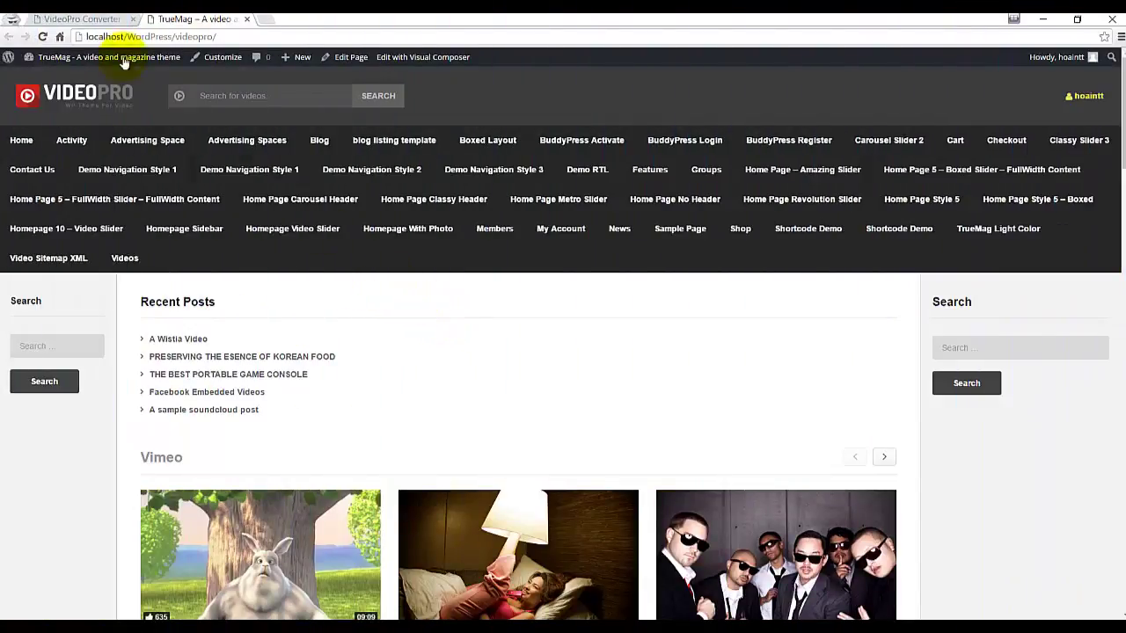
Assign Main Navigation to the Primary Menu location and Footer Navigation to the Footer Menu location, and save the menu locations.
left_click(74, 18)
mouse_move(45, 318)
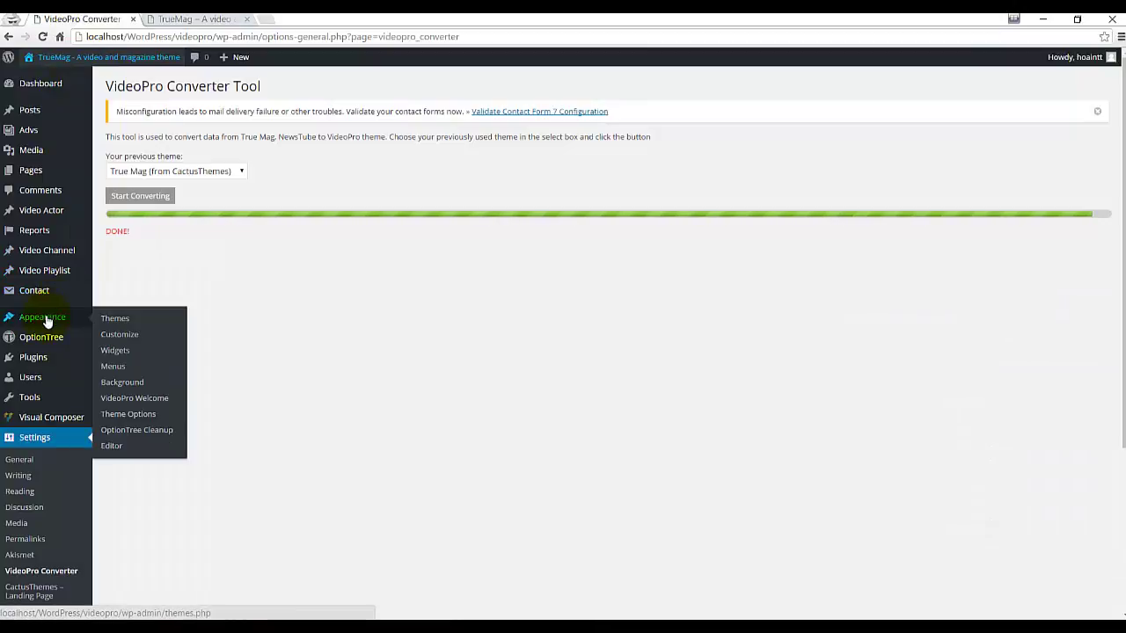
left_click(124, 367)
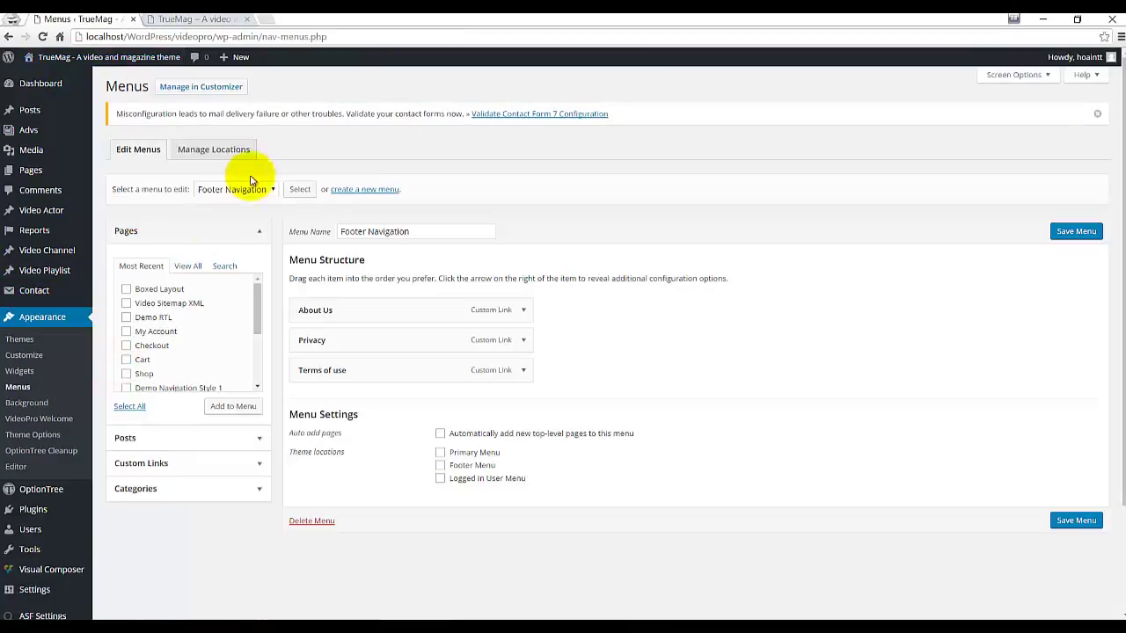
left_click(207, 155)
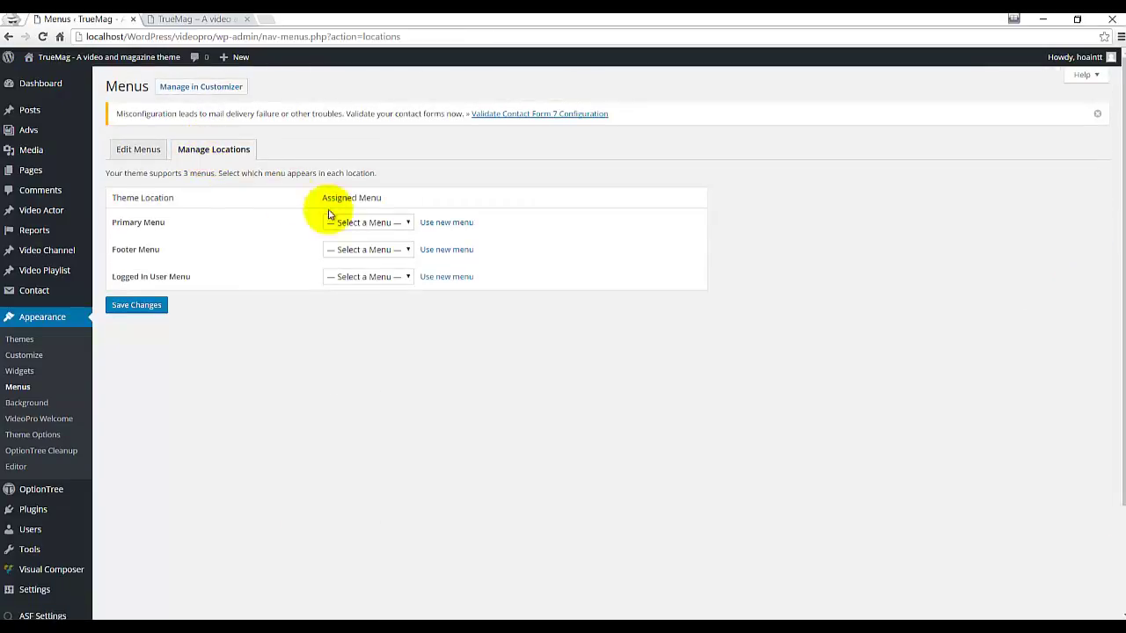
left_click(363, 222)
left_click(364, 260)
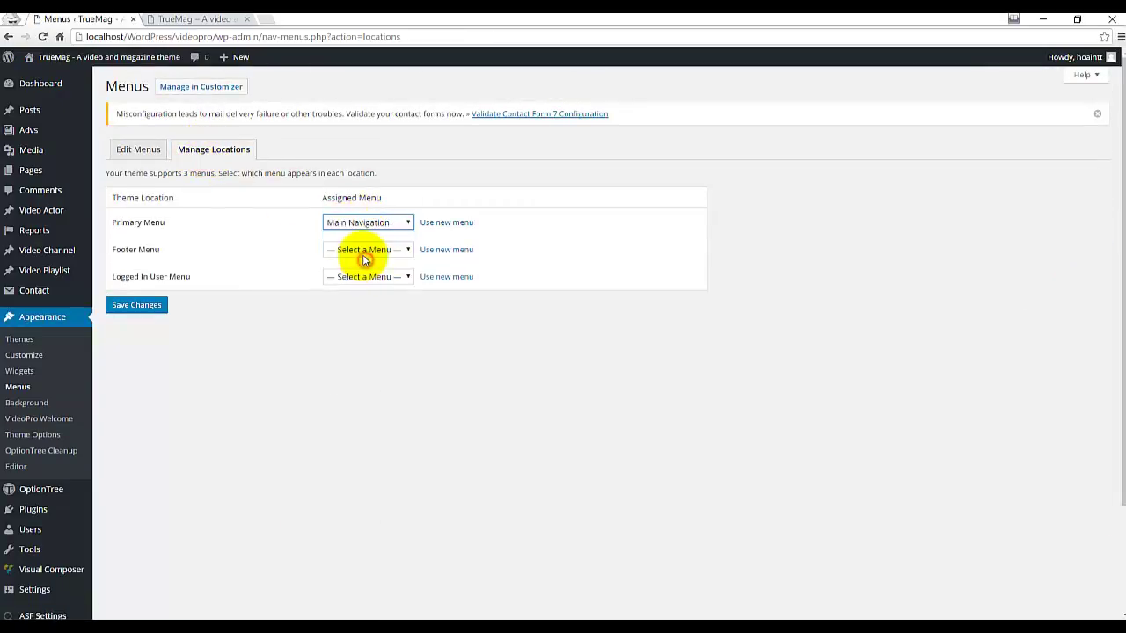
left_click(369, 250)
left_click(366, 276)
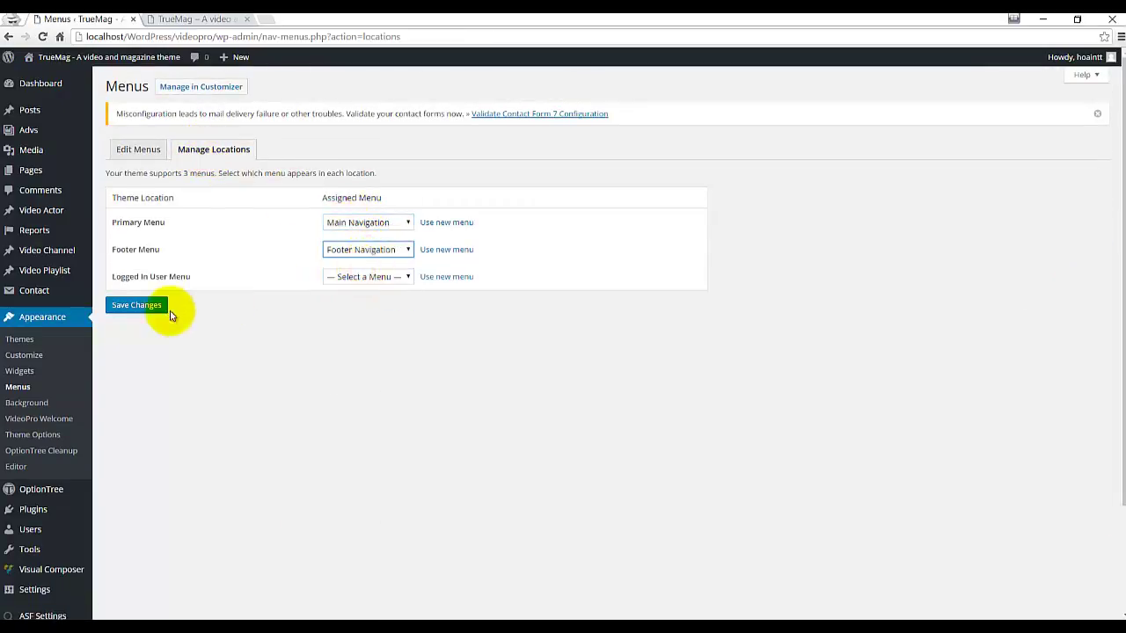
left_click(133, 307)
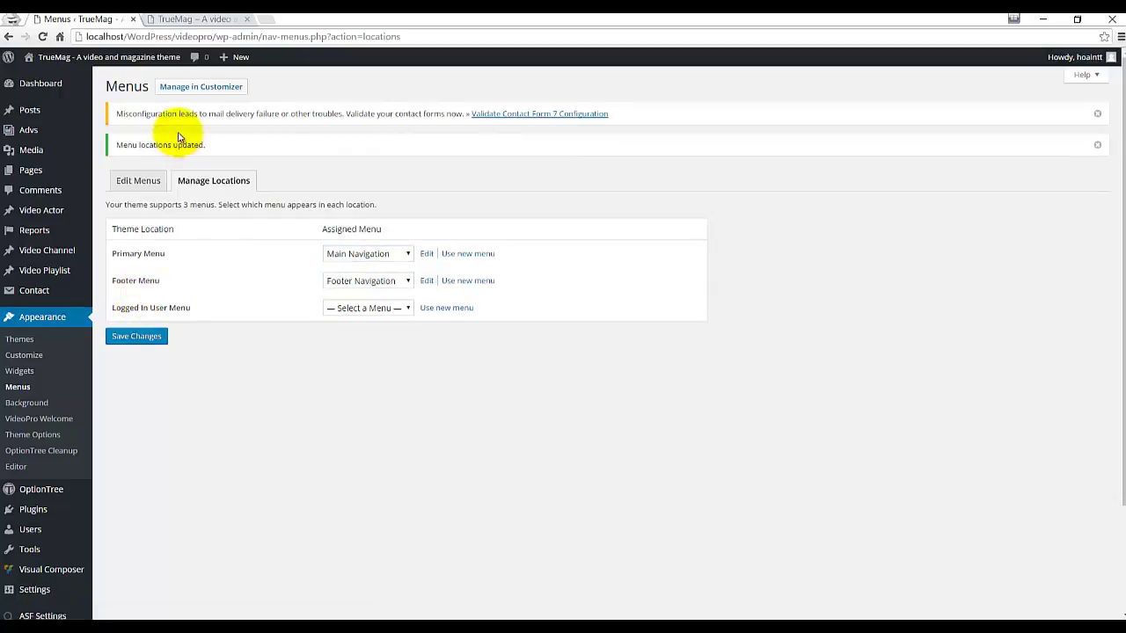
Reload the site's front page and check its navigation menu and content sections.
left_click(192, 18)
left_click(42, 36)
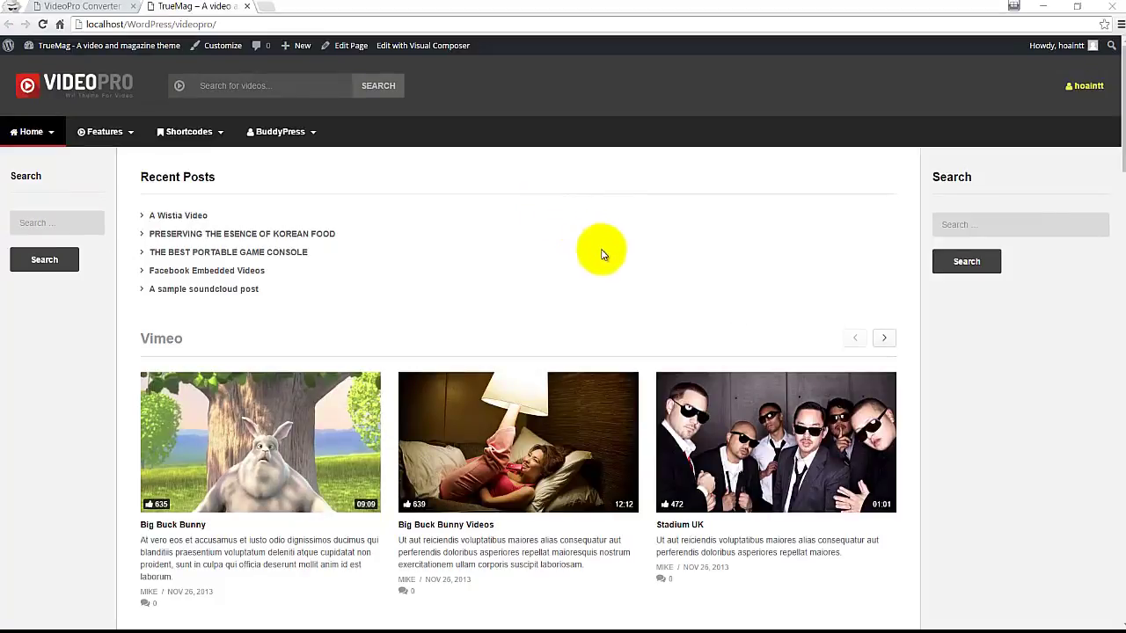
scroll(598, 282, "down", 9)
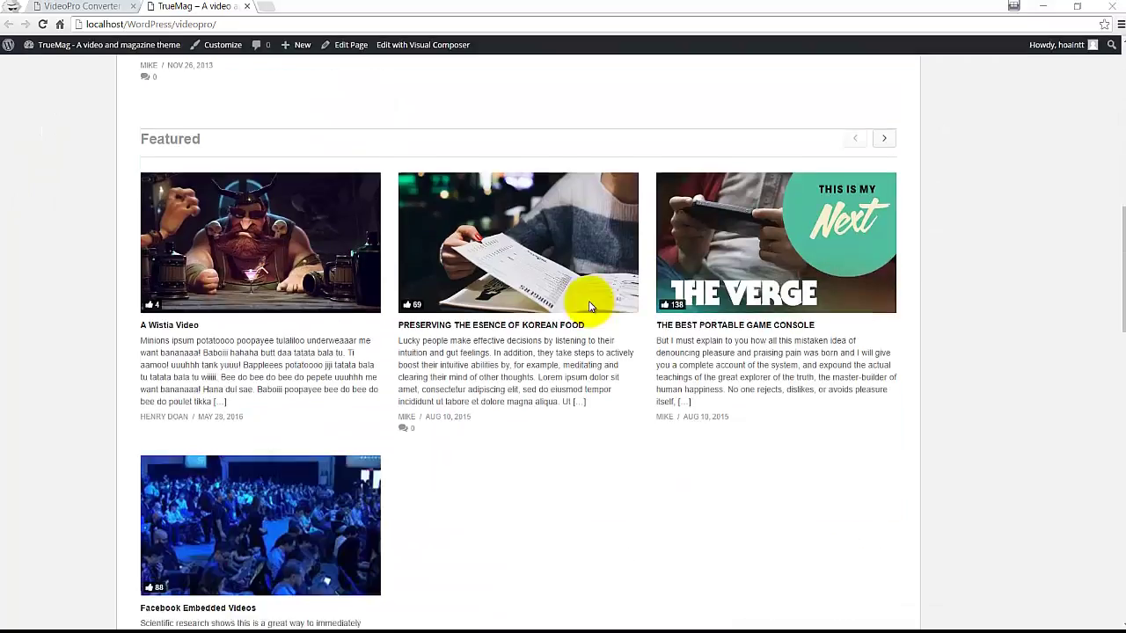
scroll(589, 300, "down", 15)
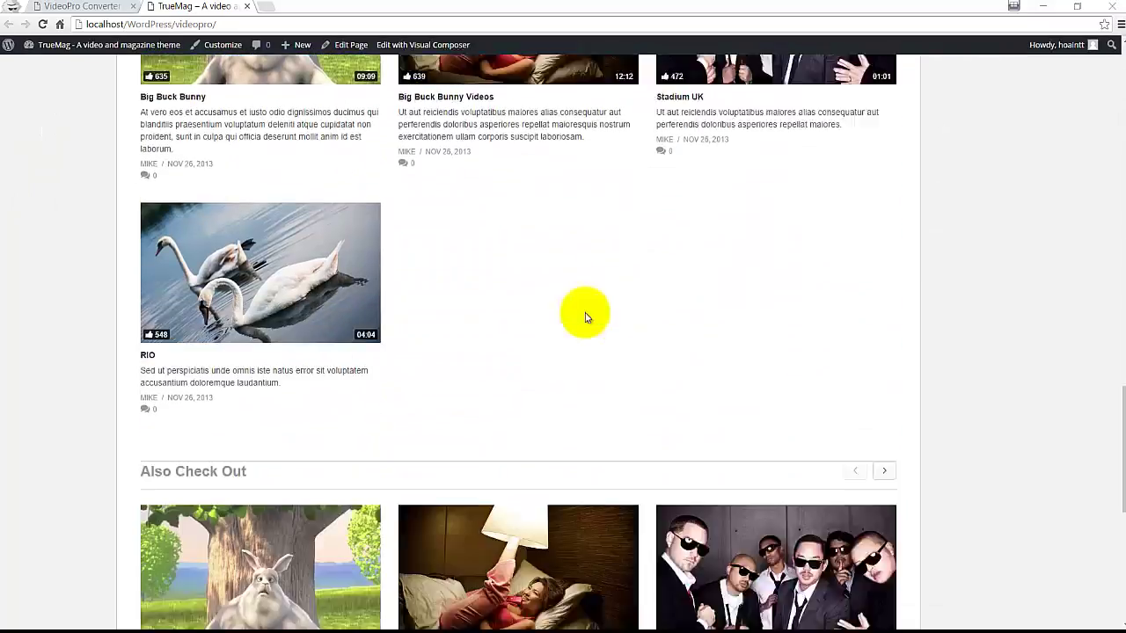
scroll(582, 318, "up", 20)
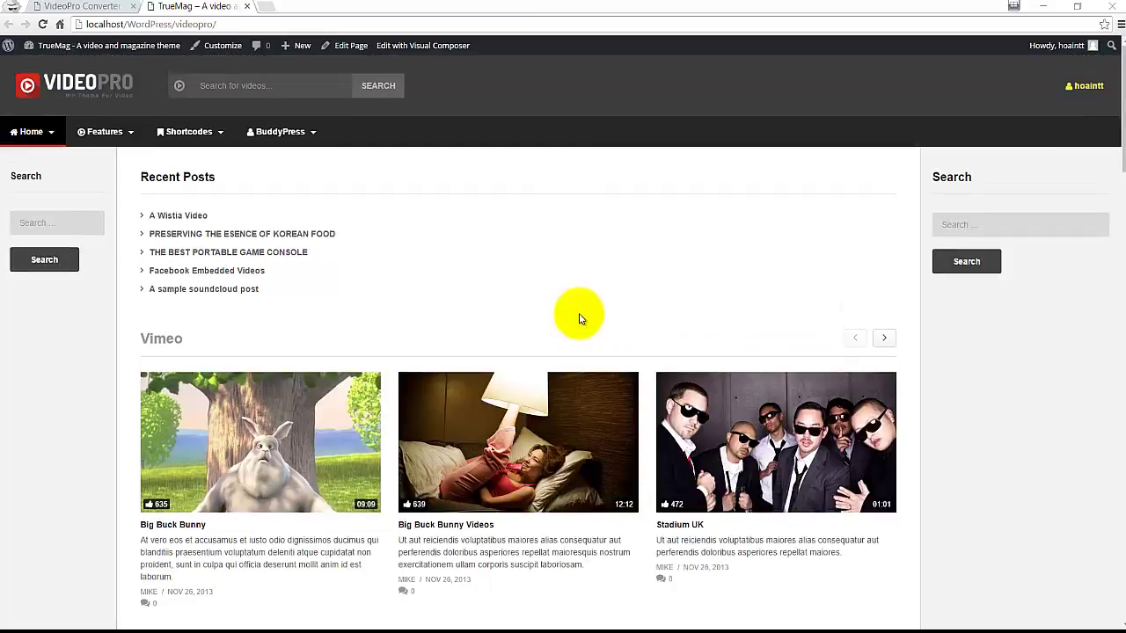
Examine the submenus of Home, Features, Shortcodes and BuddyPress in the front page's main navigation.
mouse_move(35, 131)
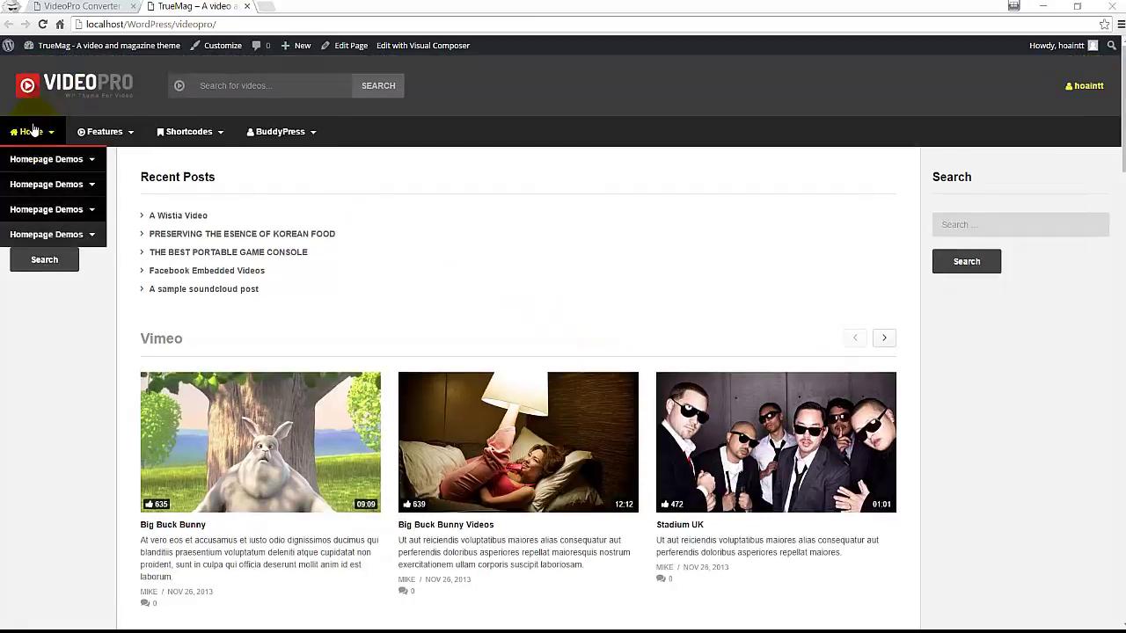
mouse_move(39, 183)
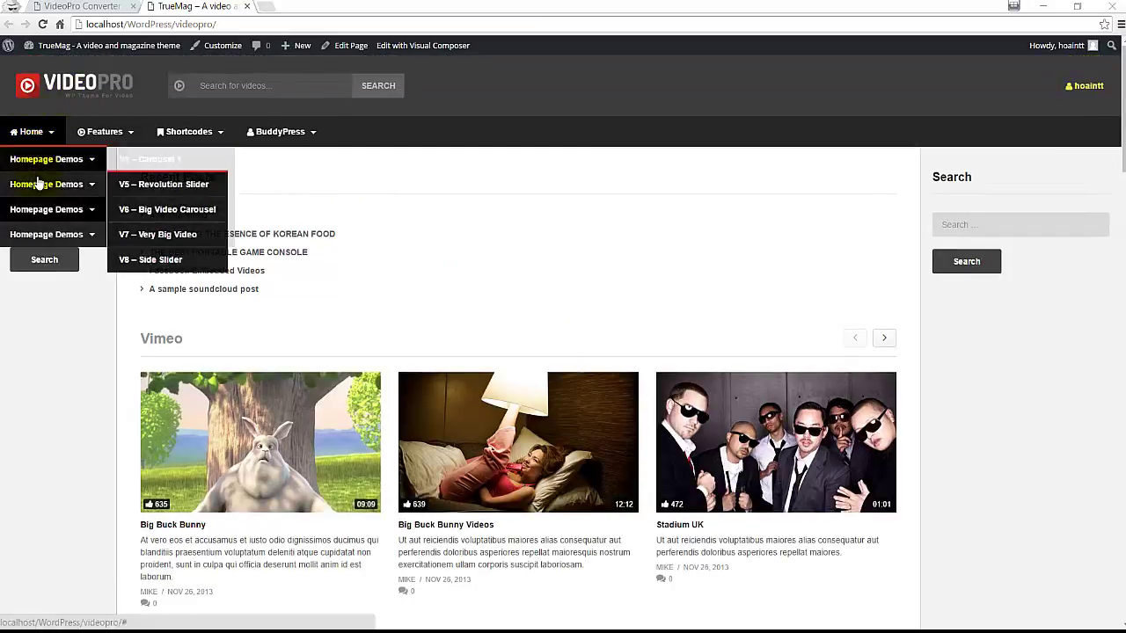
left_click(34, 224)
mouse_move(105, 132)
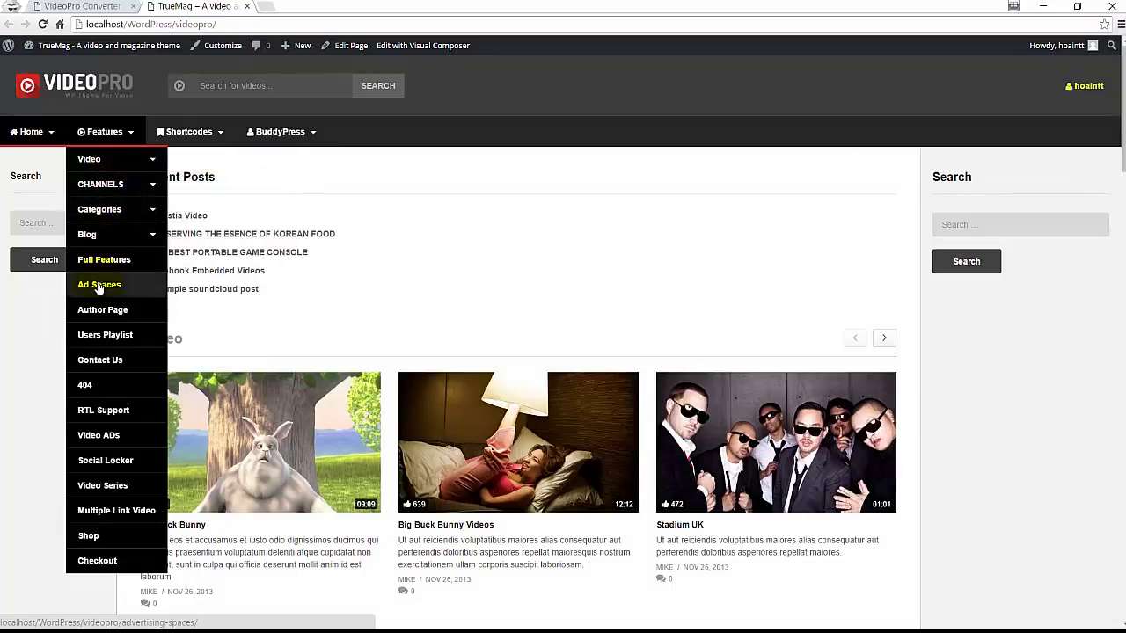
mouse_move(187, 132)
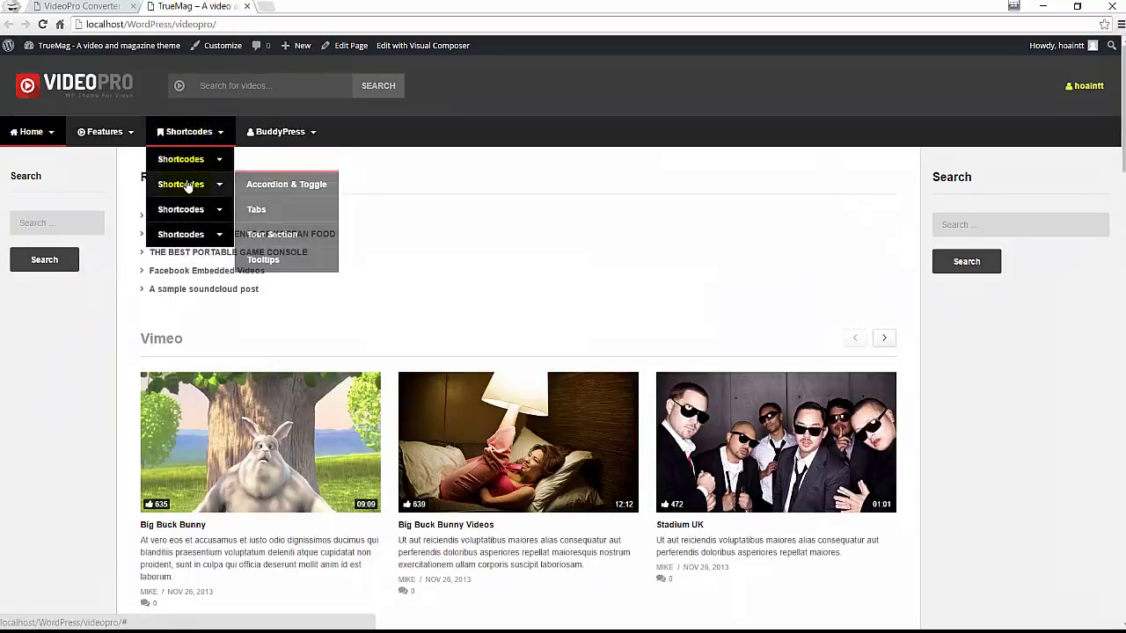
mouse_move(188, 211)
mouse_move(188, 238)
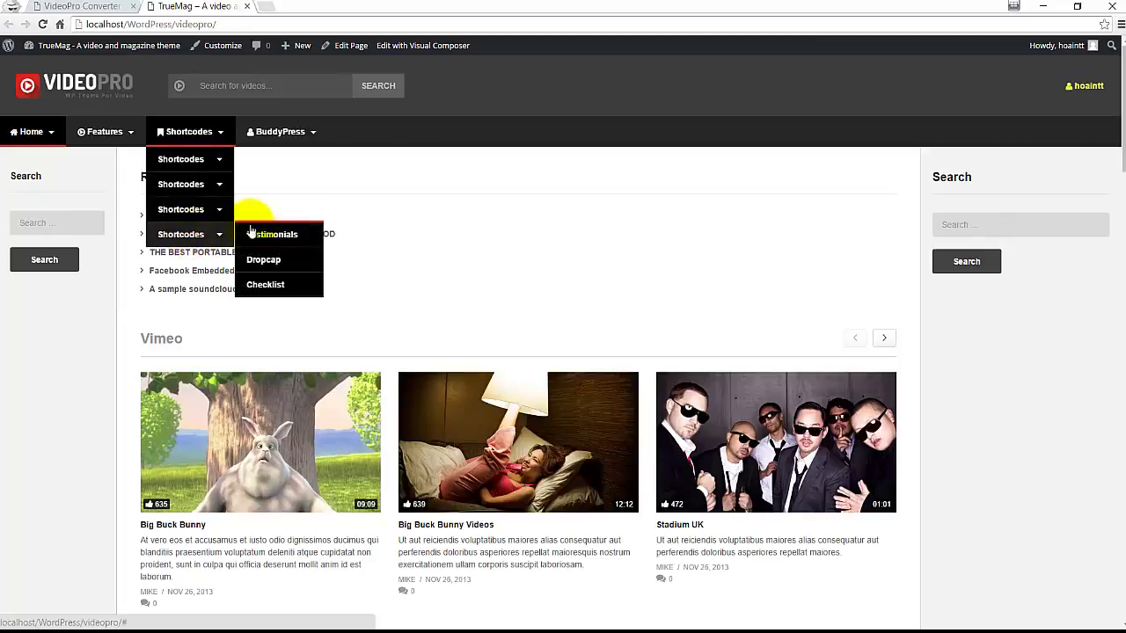
mouse_move(286, 130)
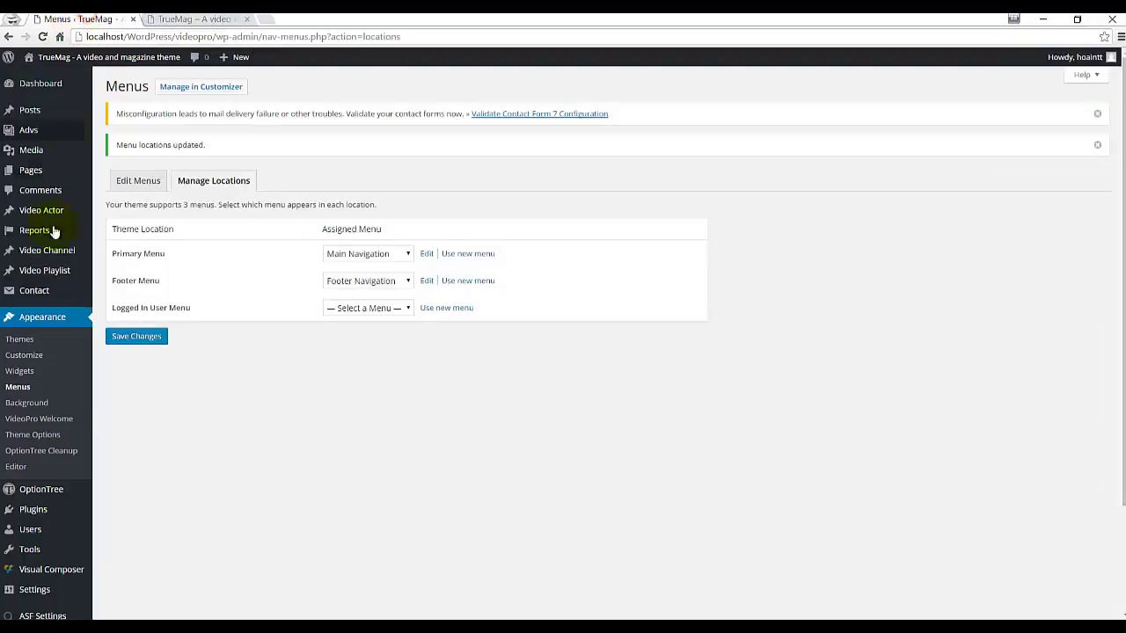
Open the site's permalink settings and save them again with the Post name structure.
scroll(78, 405, "down", 3)
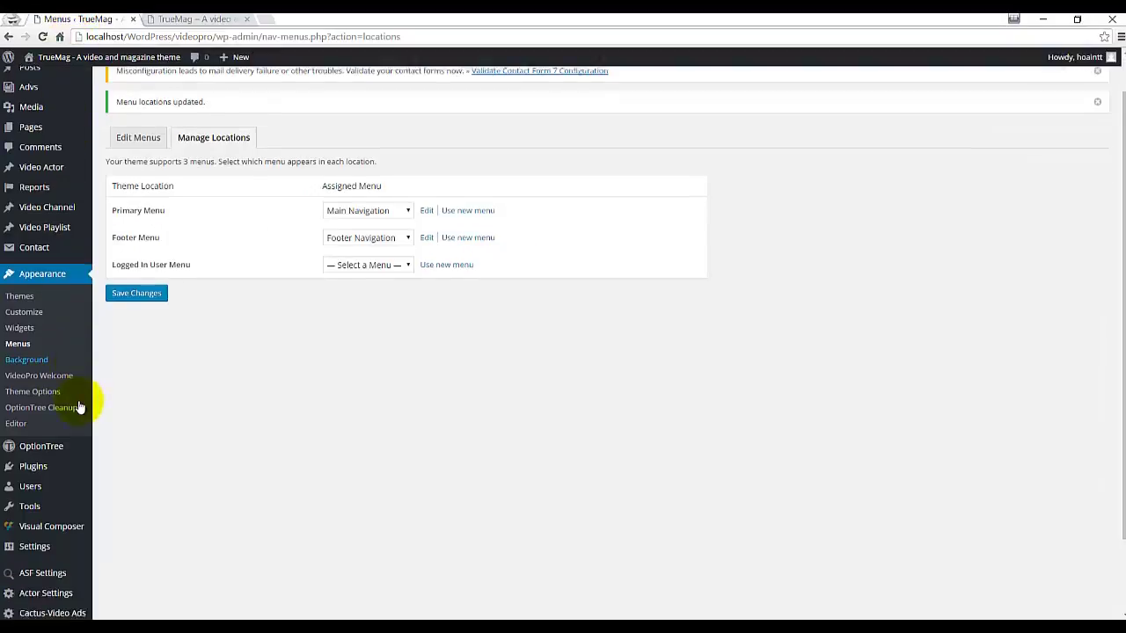
mouse_move(77, 398)
mouse_move(35, 463)
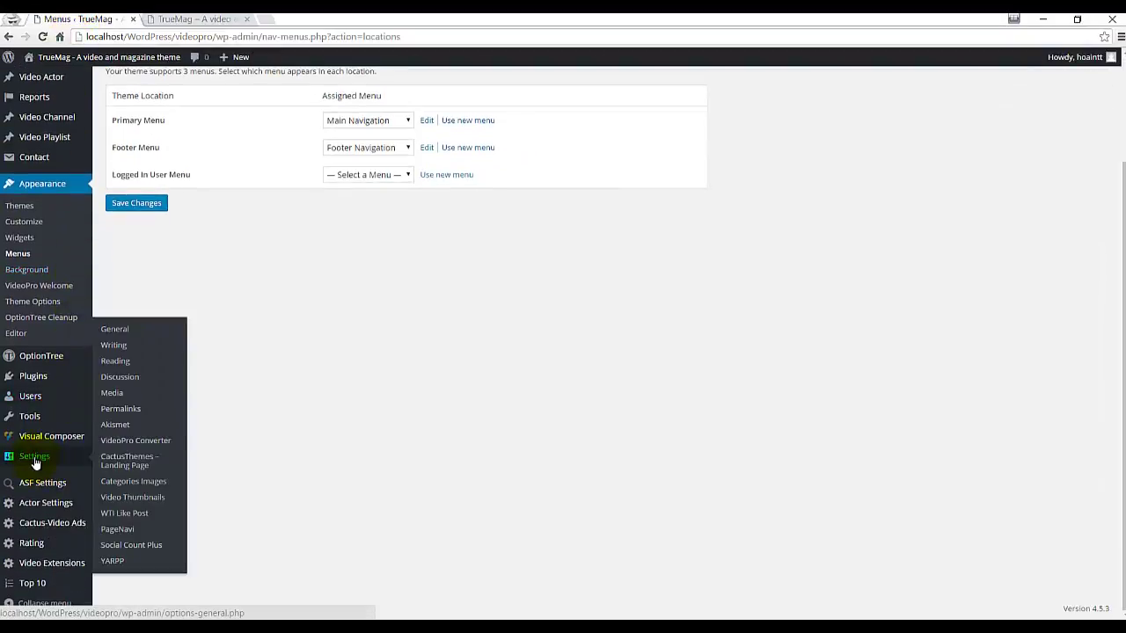
left_click(133, 411)
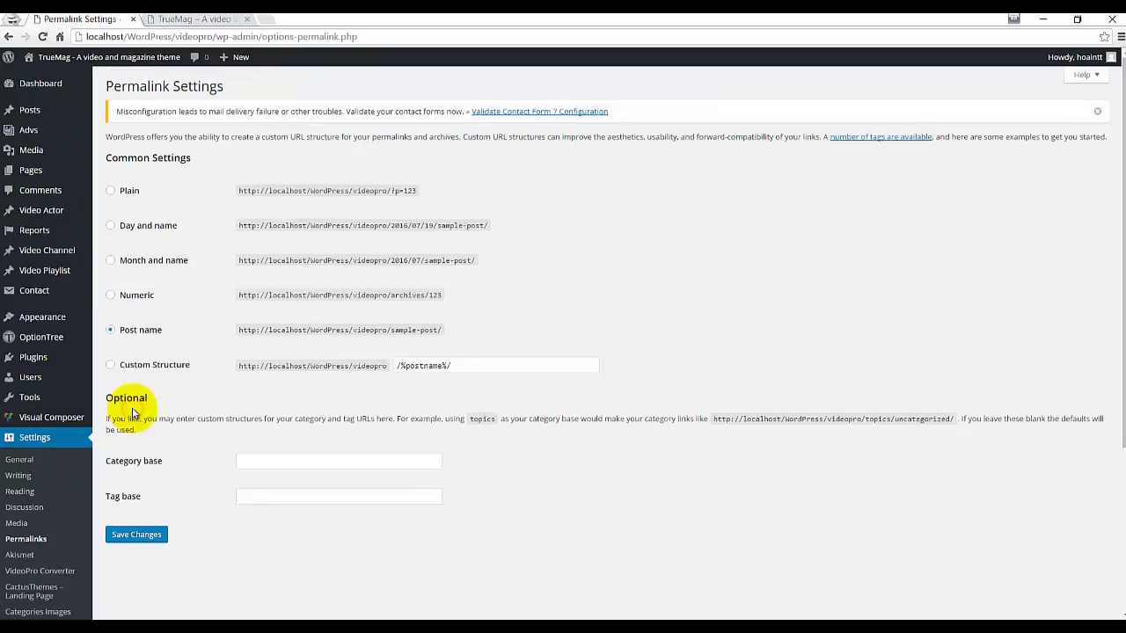
left_click(145, 538)
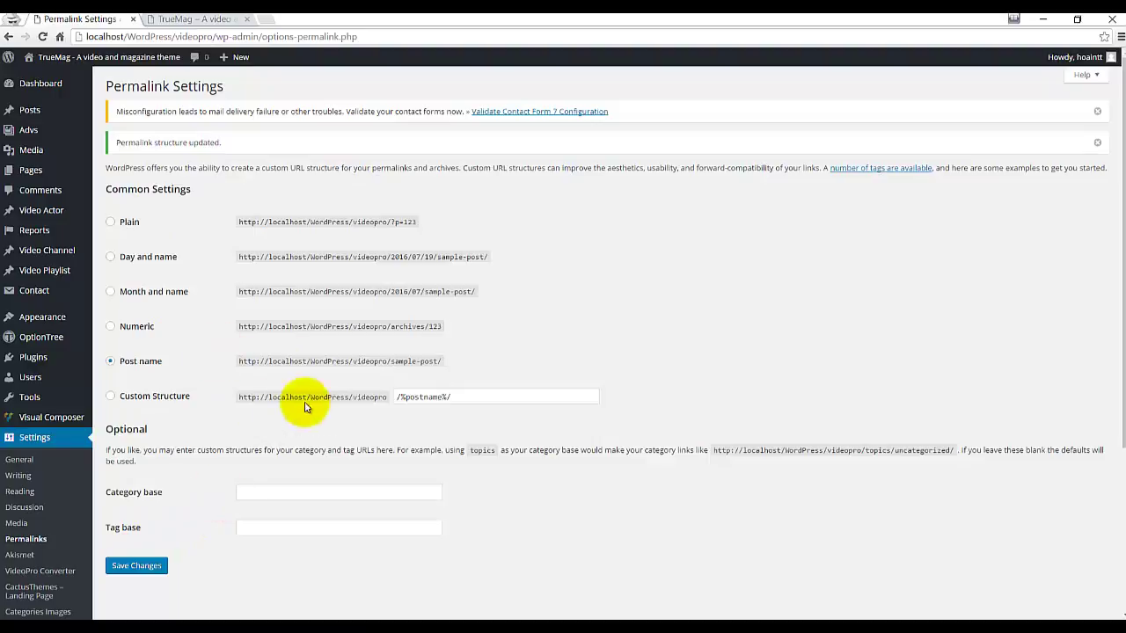
Search for the Regenerate Thumbnails plugin among the available plugins, then install and activate it.
scroll(167, 255, "down", 5)
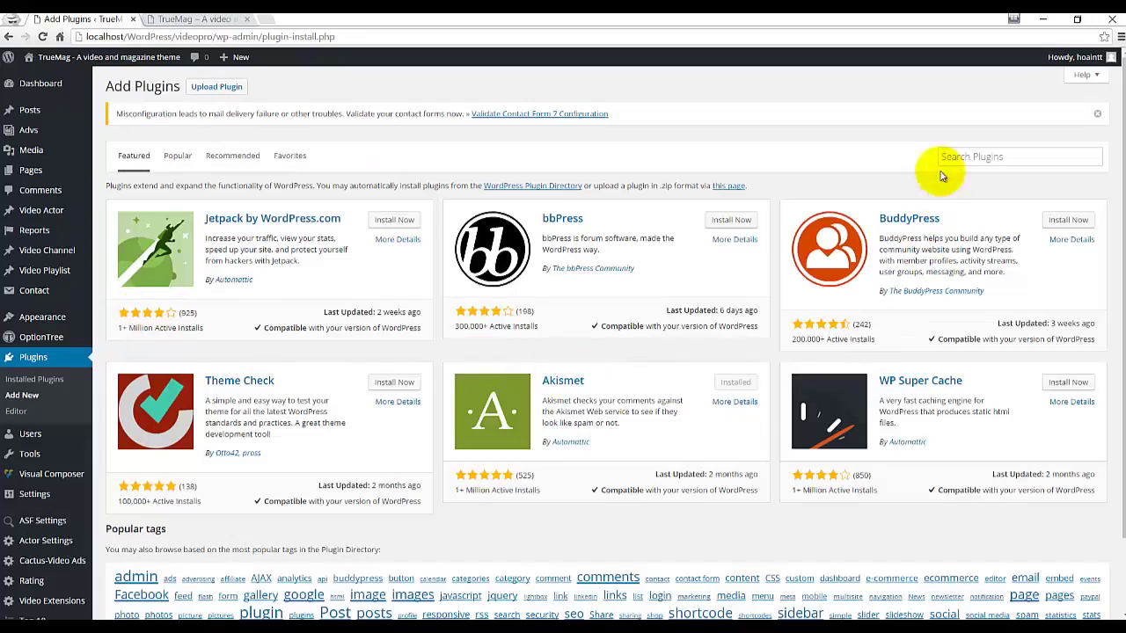
type("Regenerate Thumbnails")
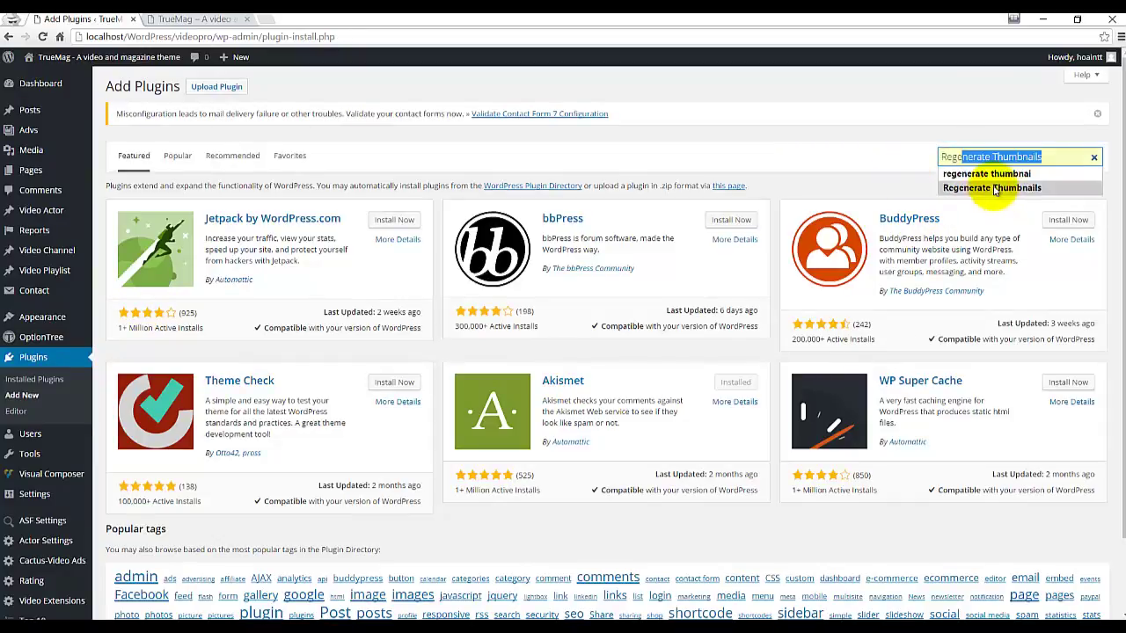
left_click(993, 187)
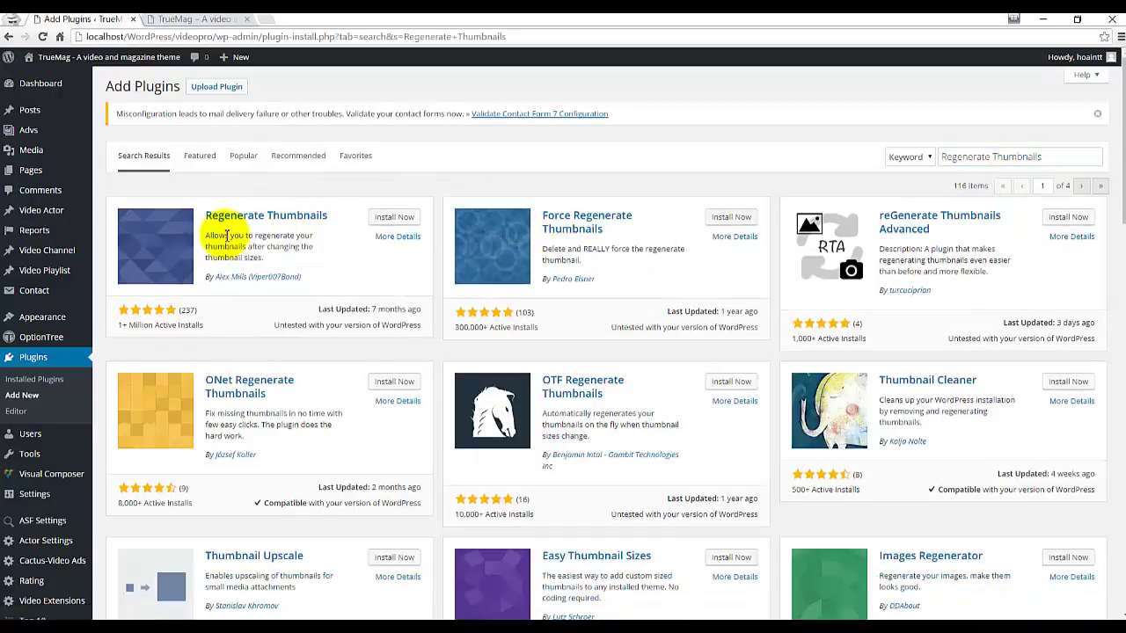
left_click(396, 217)
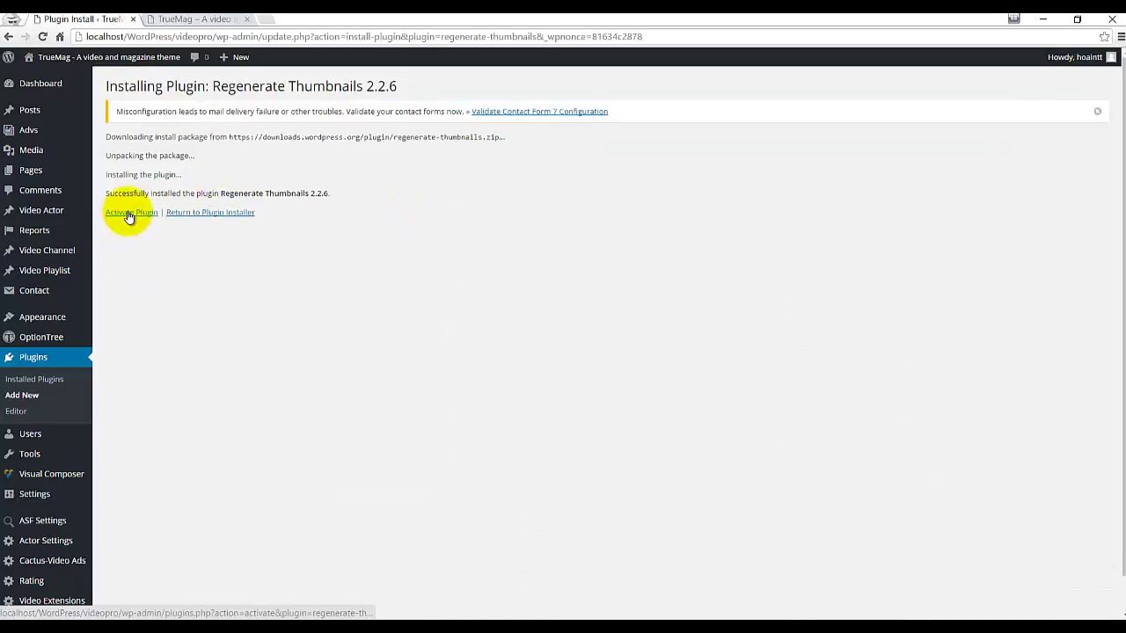
left_click(128, 213)
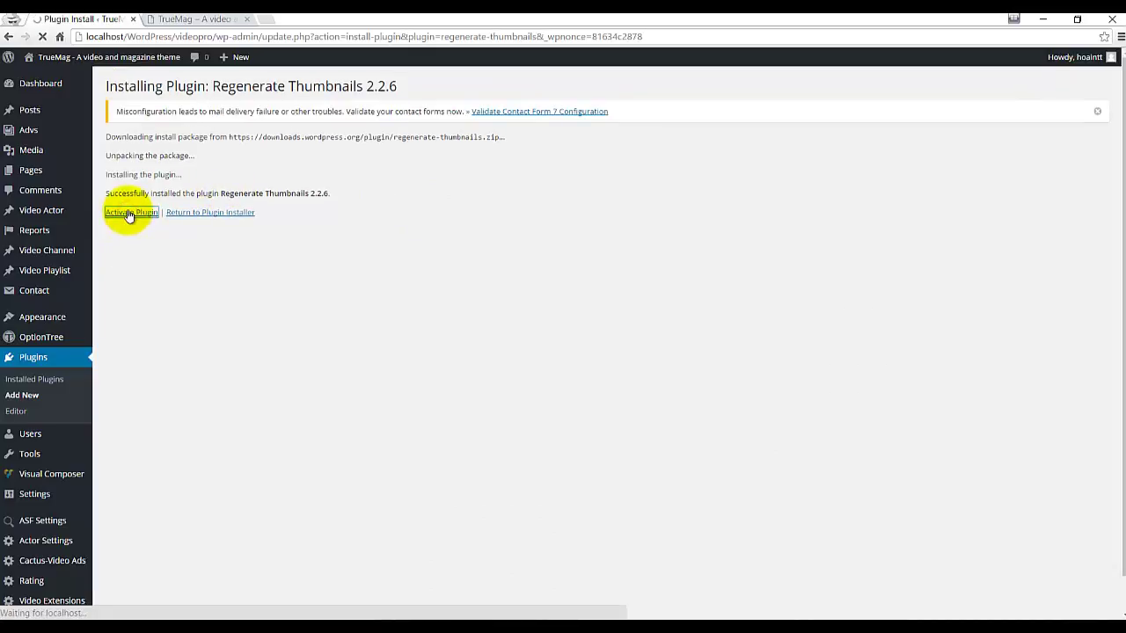
Locate Regenerate Thumbnails among the installed plugins and run its tool to regenerate all thumbnails.
scroll(132, 251, "down", 5)
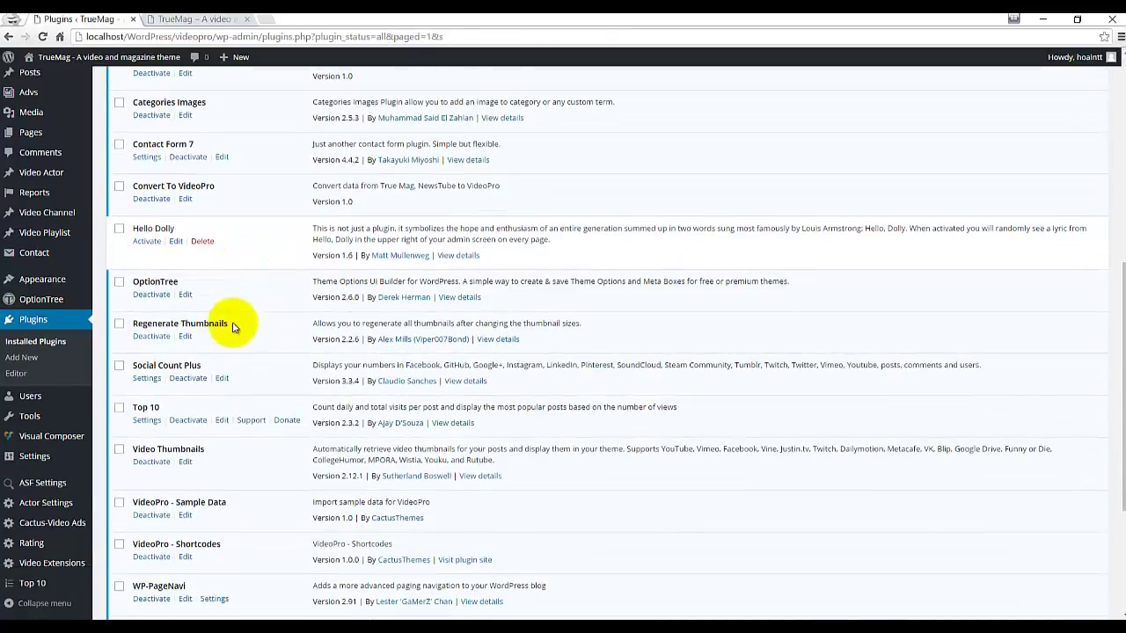
left_click_drag(215, 324, 132, 324)
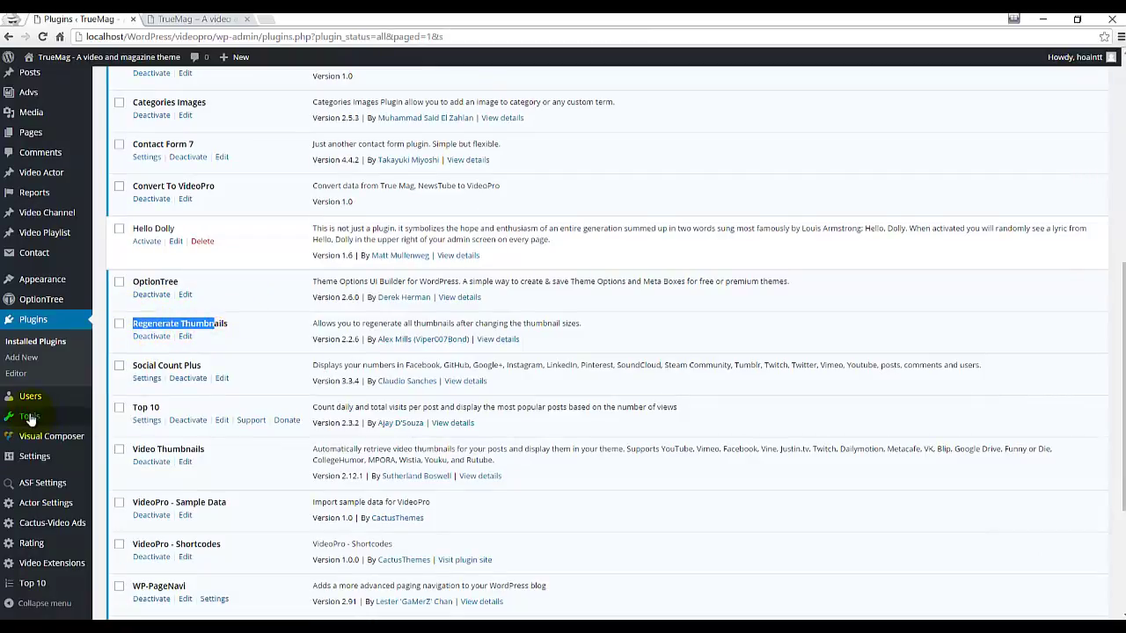
mouse_move(29, 419)
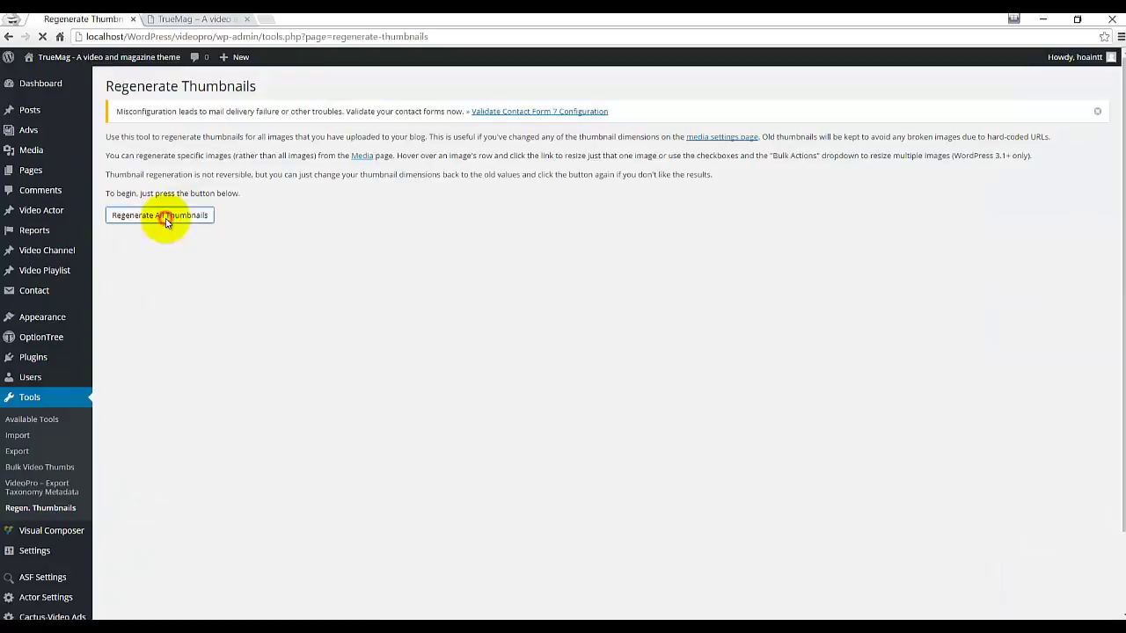
left_click(163, 216)
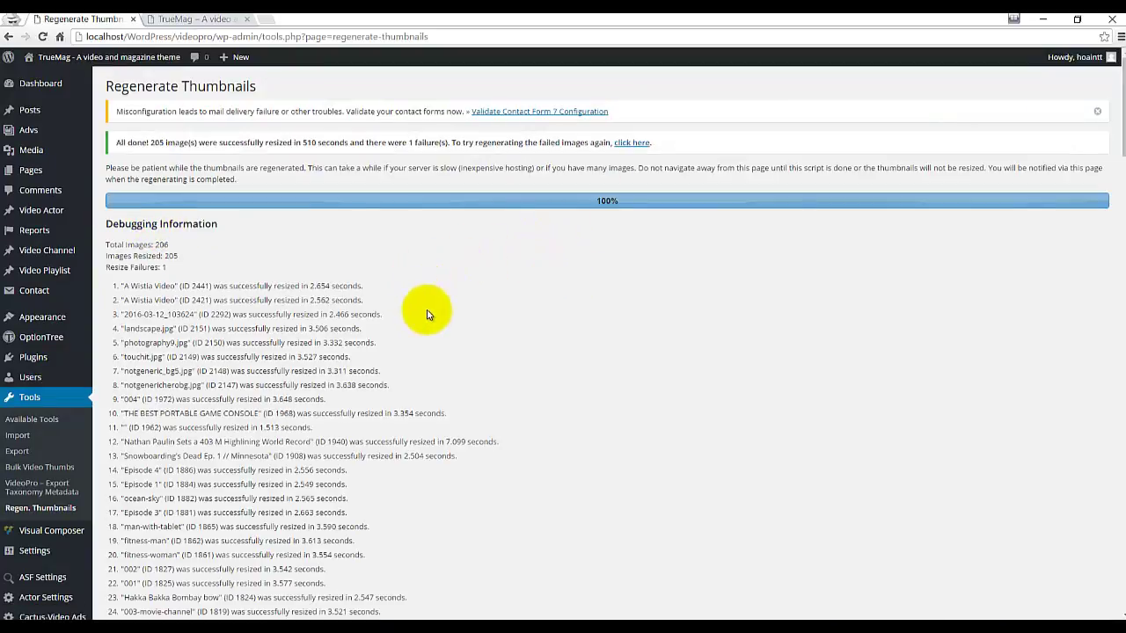
Reload the site's front page and examine the video thumbnails in every section down to the footer.
left_click(185, 19)
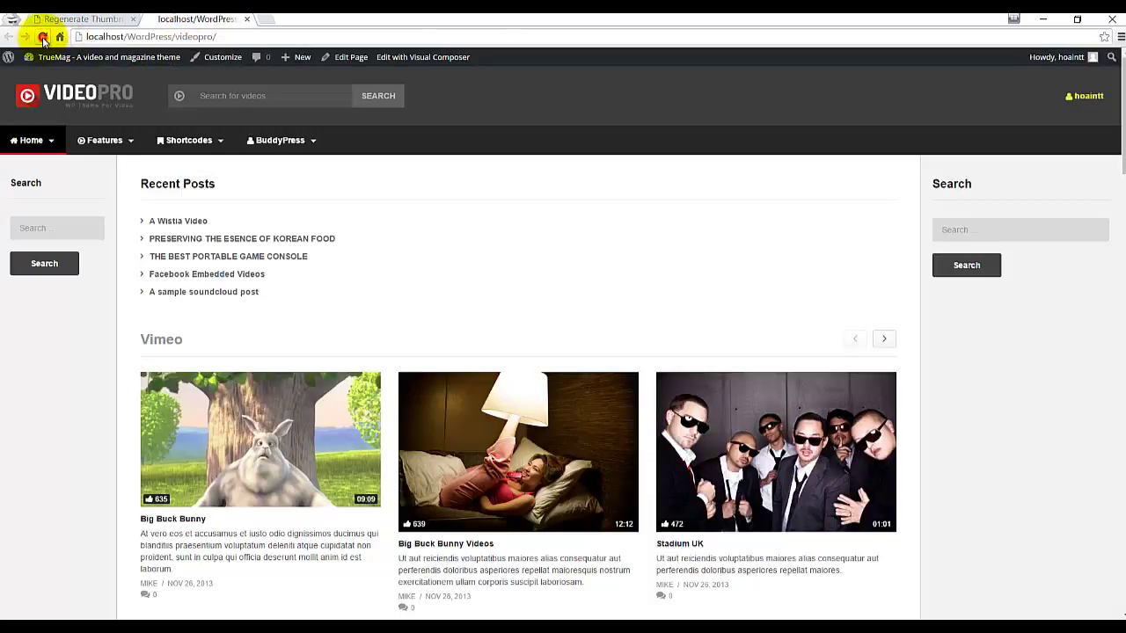
scroll(470, 255, "down", 5)
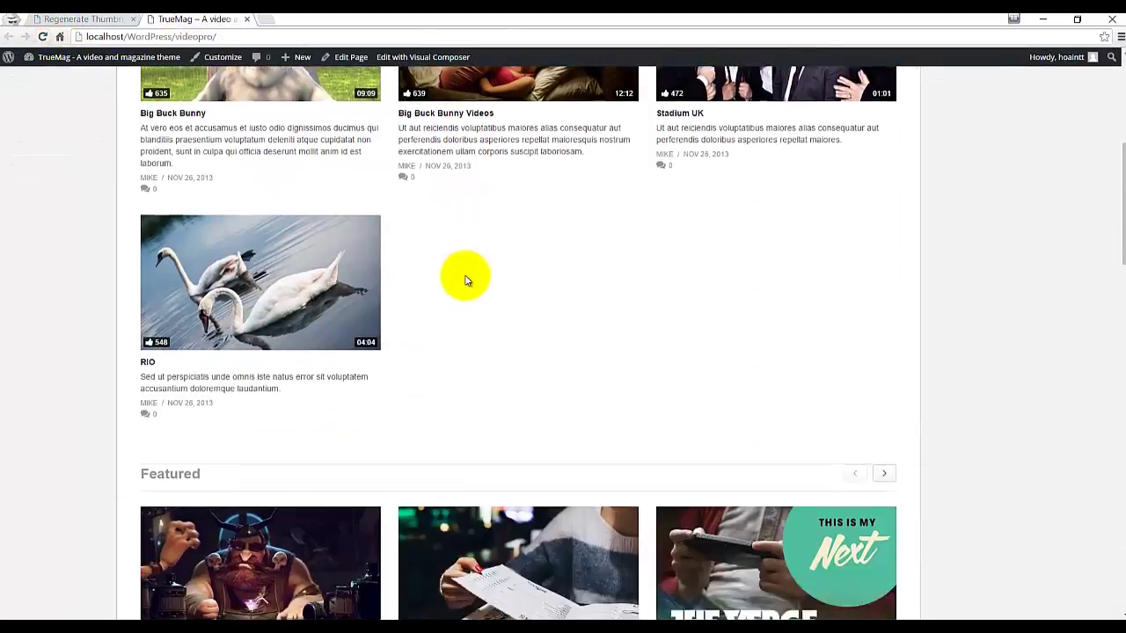
scroll(466, 280, "down", 15)
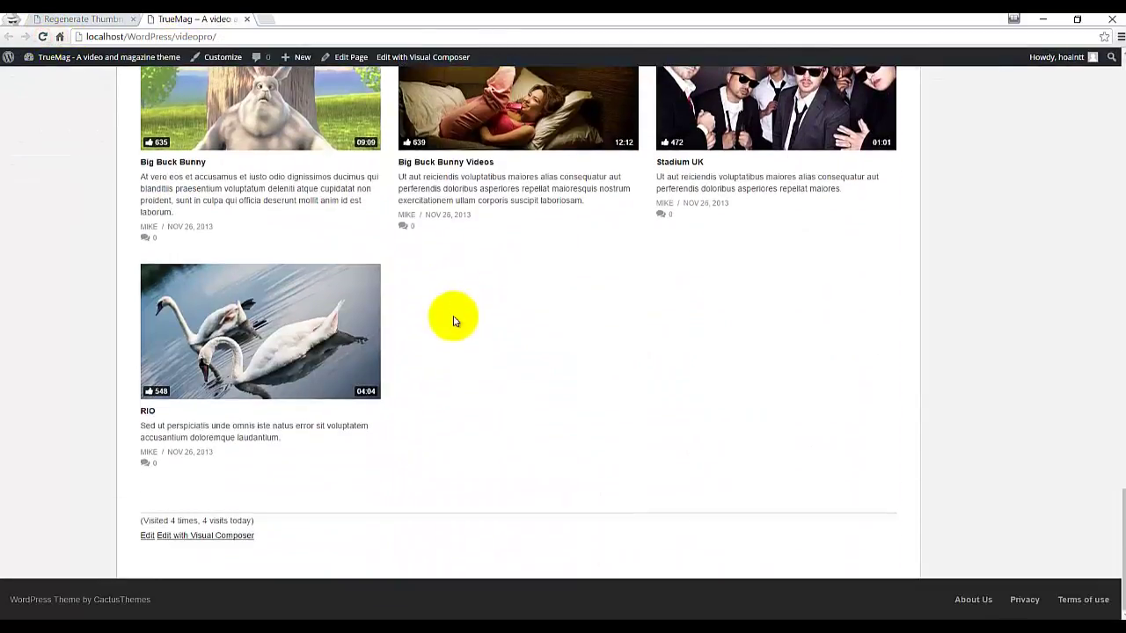
scroll(480, 347, "up", 12)
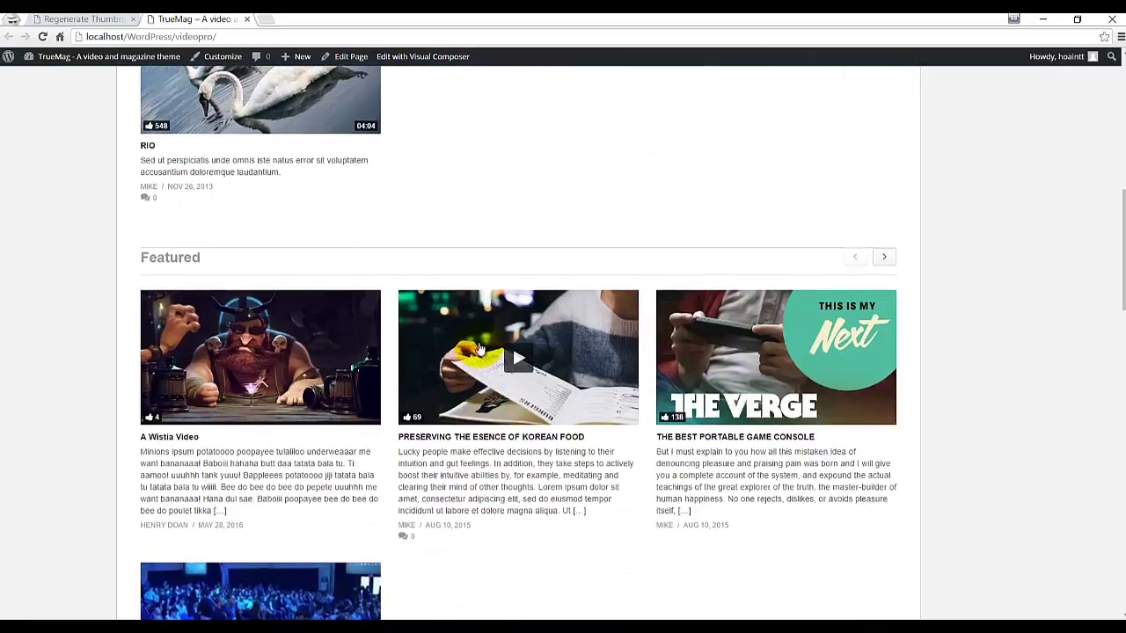
scroll(480, 347, "up", 8)
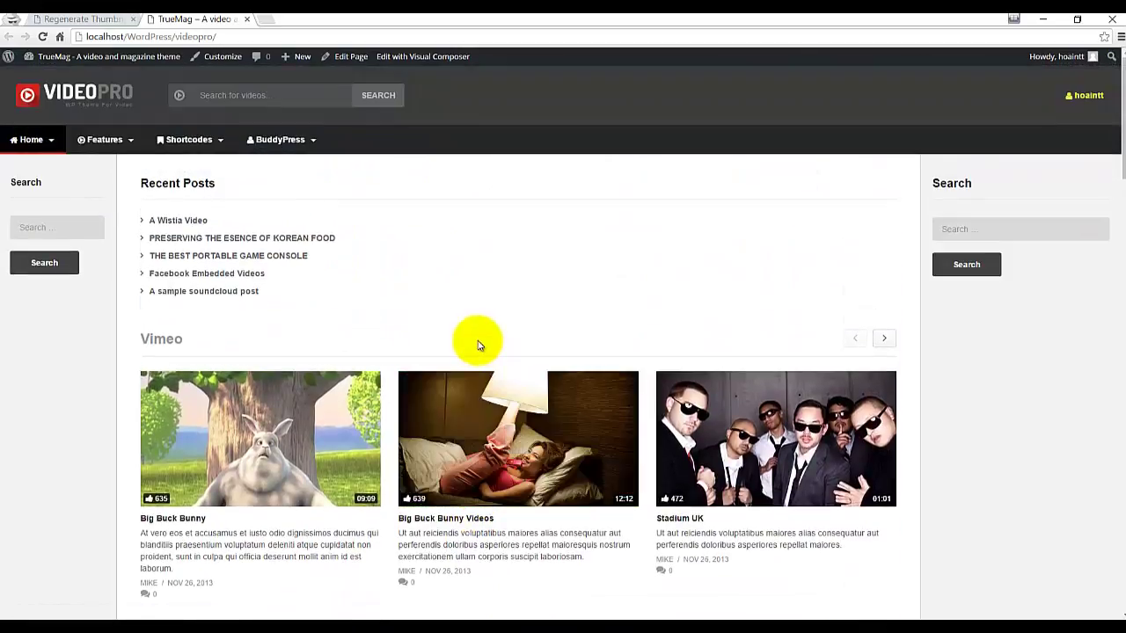